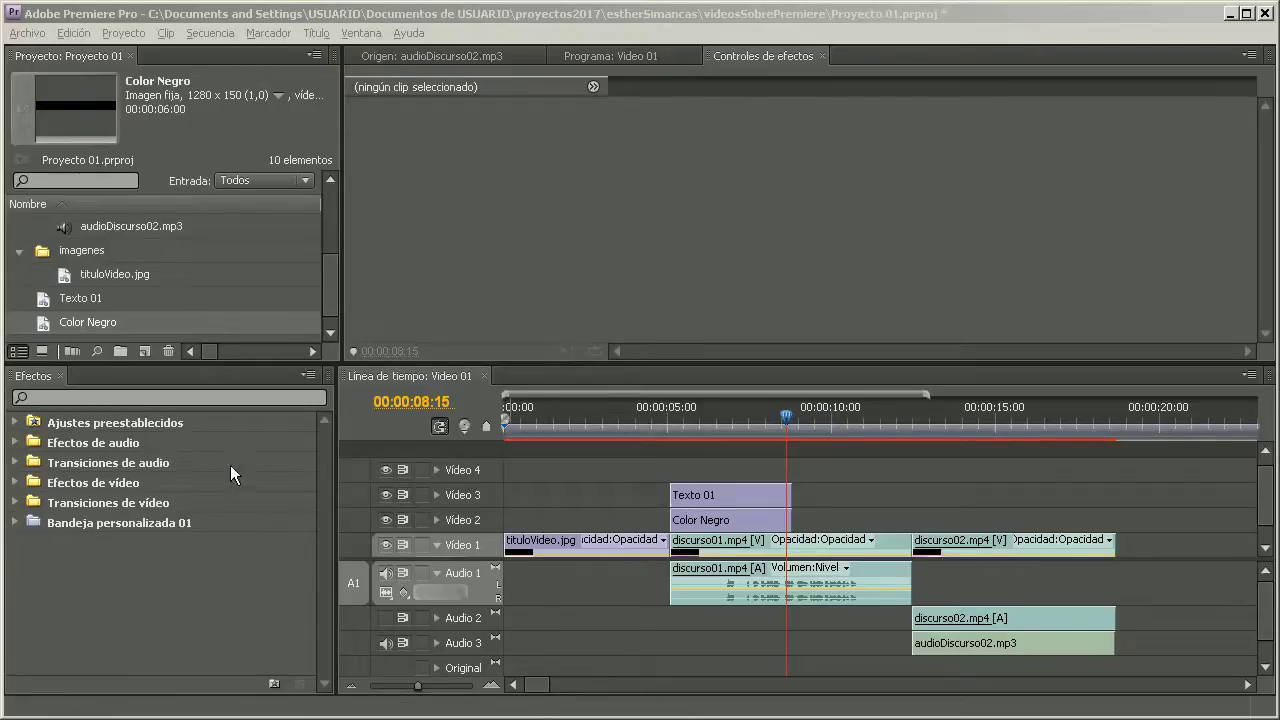
# - Browse the audio effect and video effect categories in the effects library
pyautogui.click(15, 443)
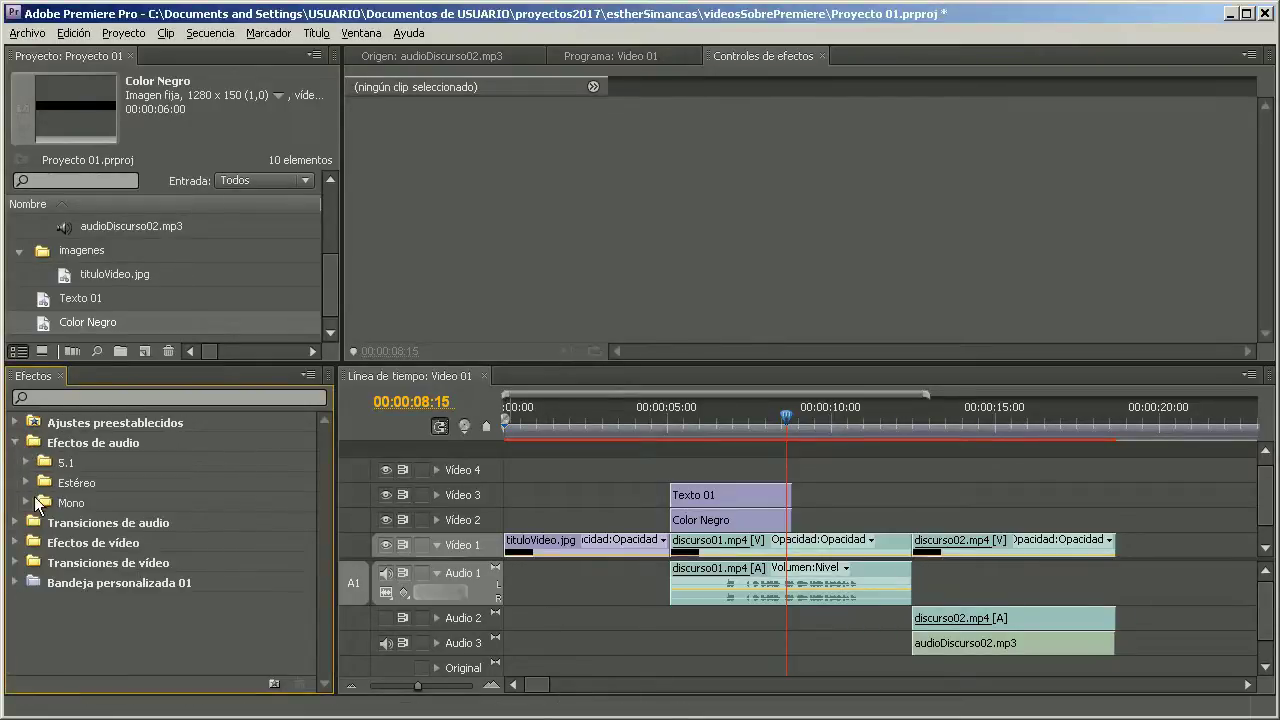
pyautogui.click(15, 443)
pyautogui.click(15, 483)
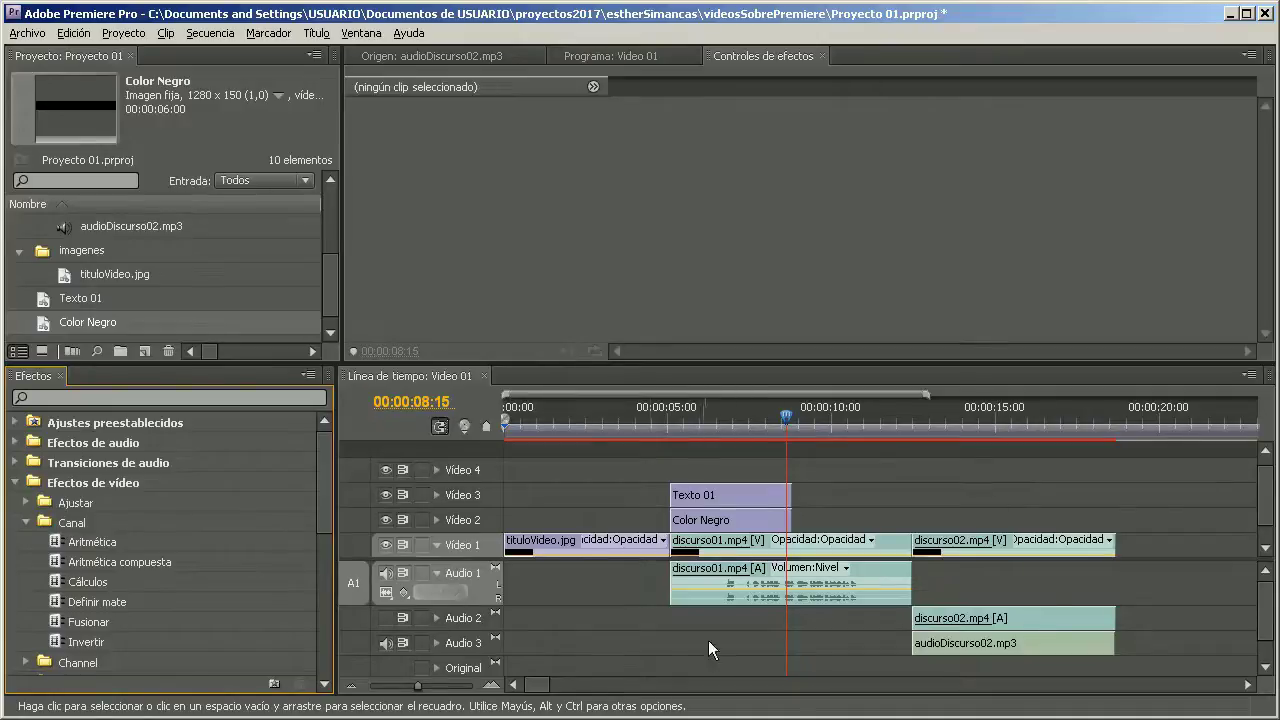
# - Examine the default effects of the tituloVideo.jpg, Texto 01, Color Negro and discurso01.mp4 clips in the sequence
pyautogui.click(535, 541)
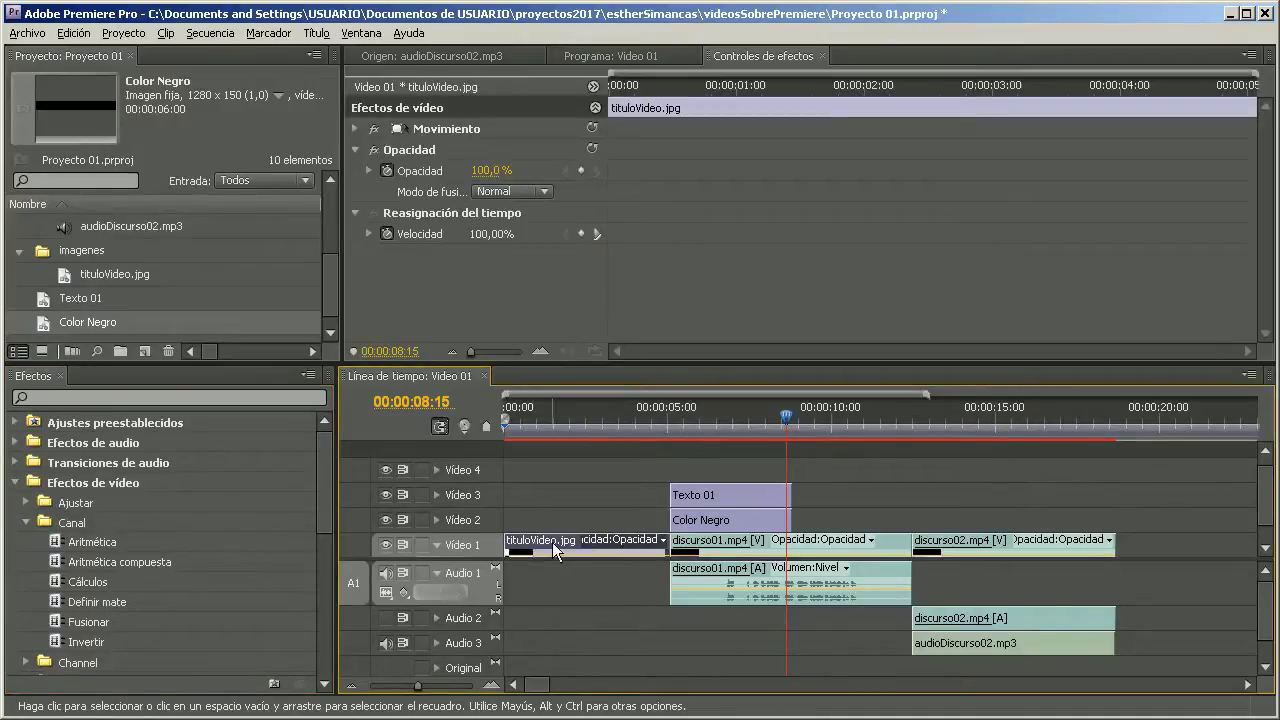
pyautogui.click(355, 149)
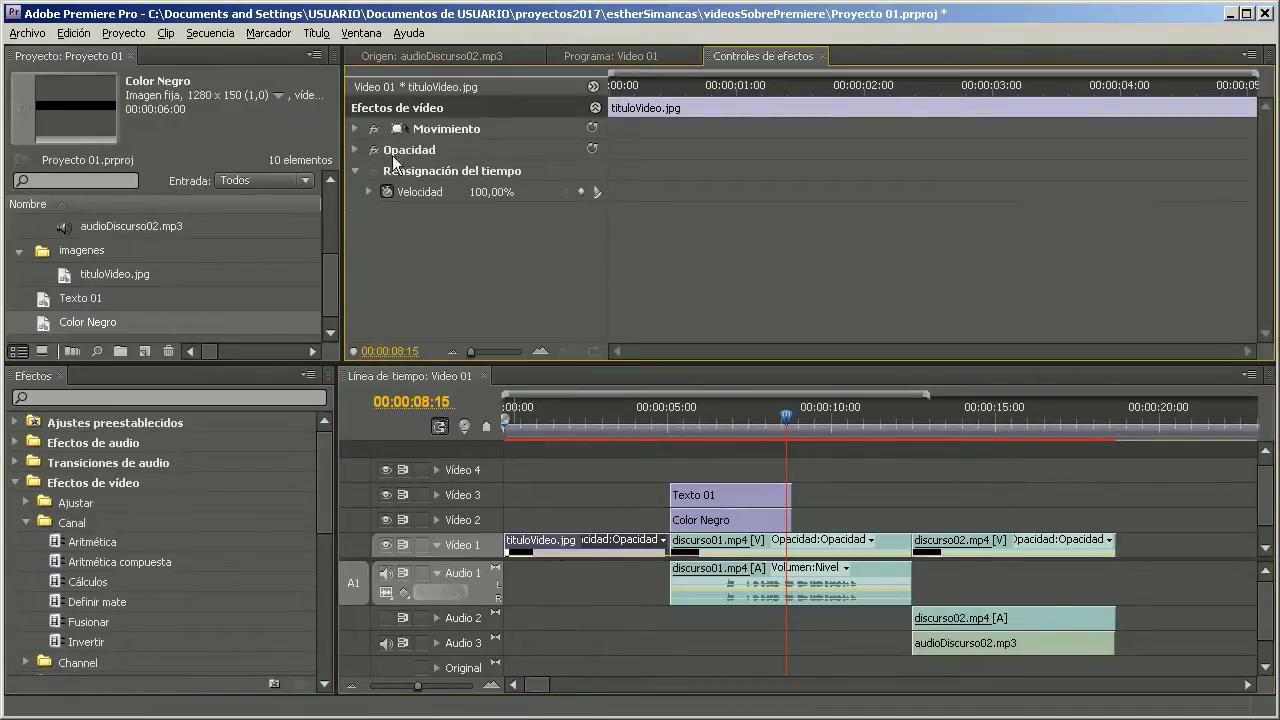
pyautogui.click(357, 170)
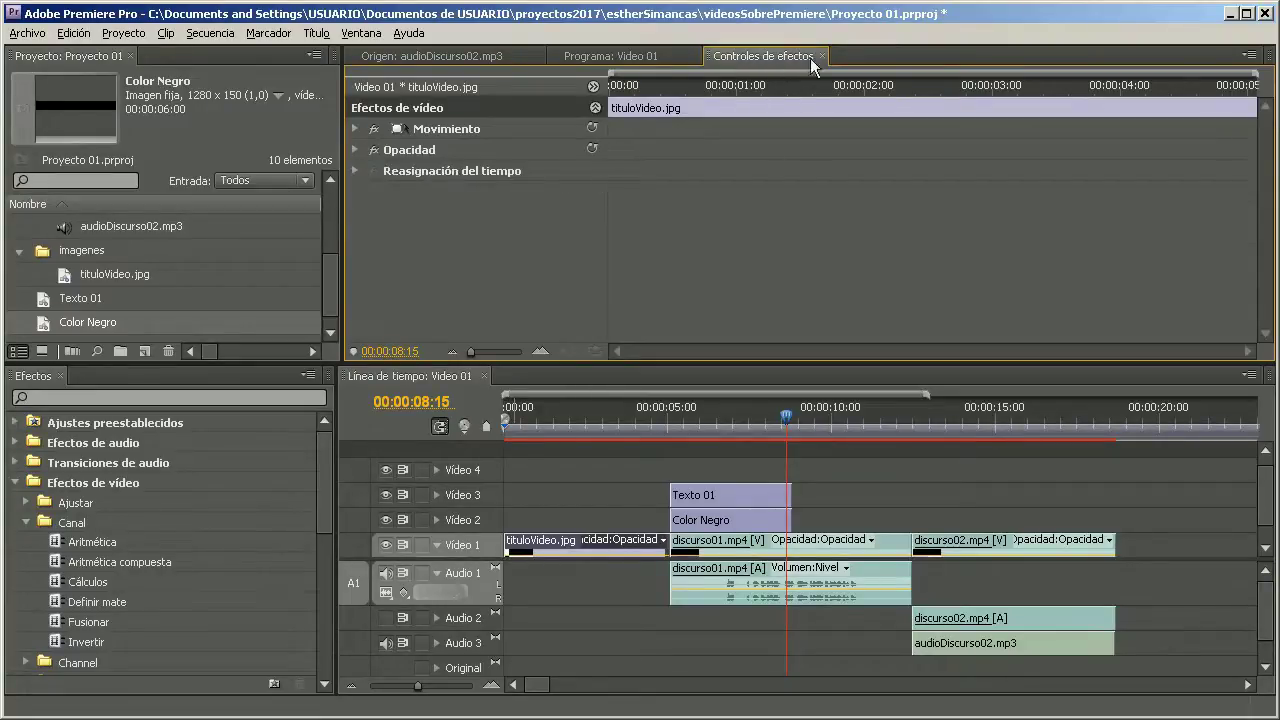
pyautogui.click(707, 493)
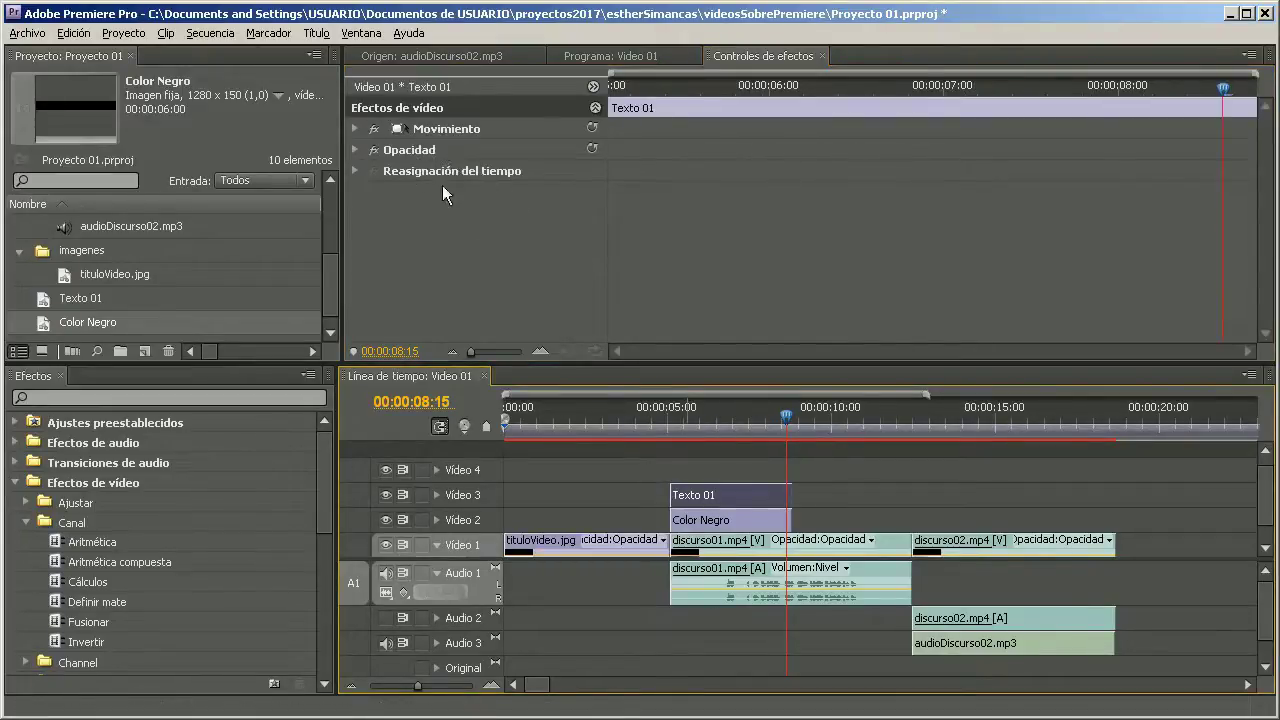
pyautogui.click(703, 522)
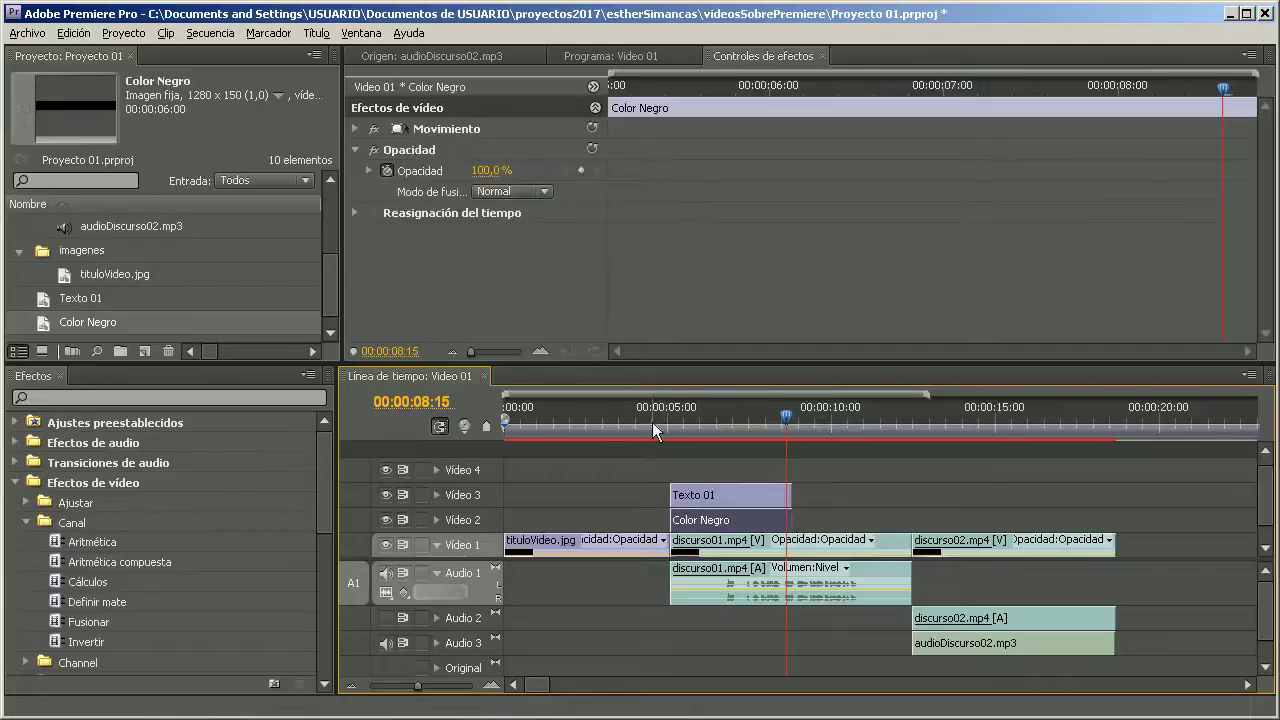
pyautogui.click(705, 546)
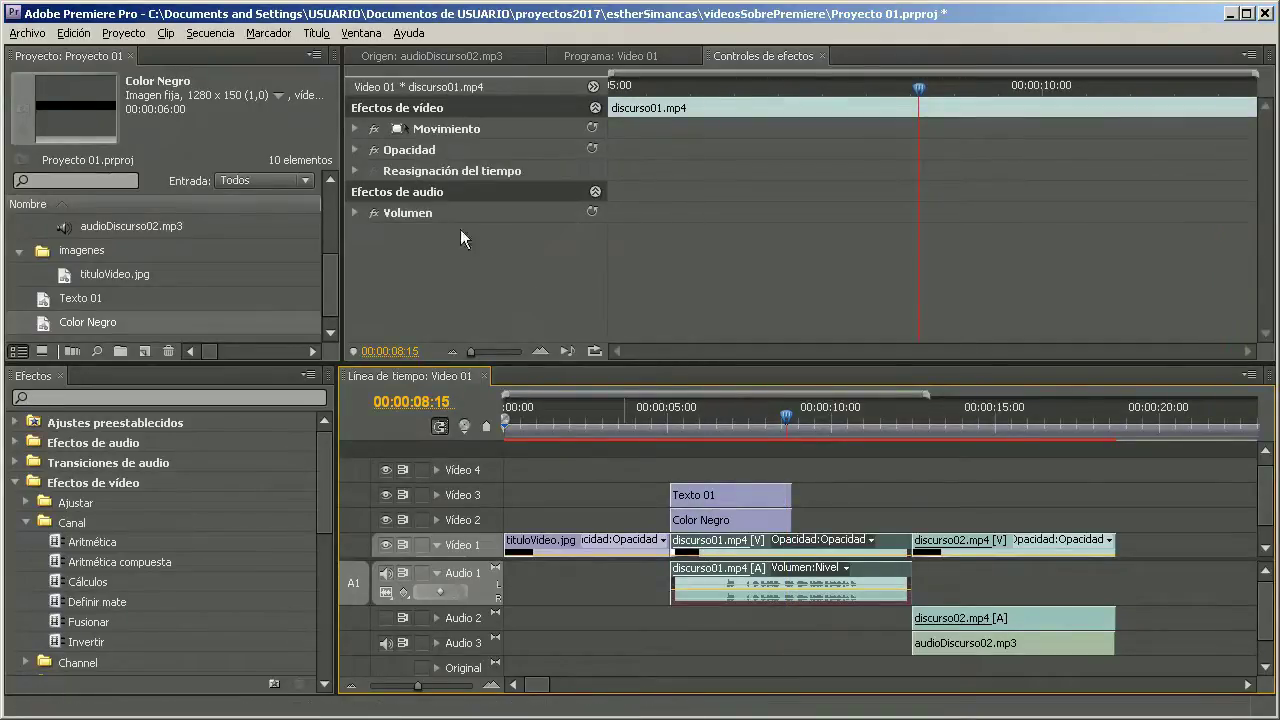
# - Compare the default effects of the discurso01.mp4, audioDiscurso02.mp3 and Color Negro clips
pyautogui.click(552, 538)
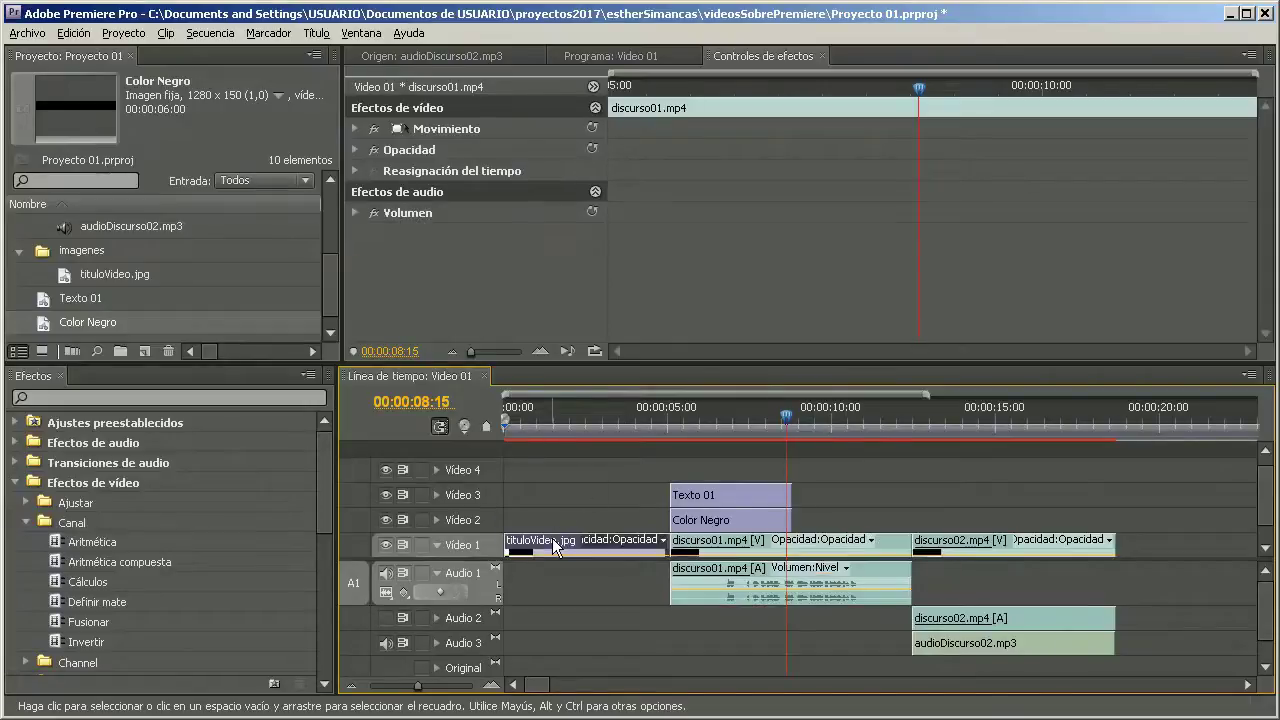
pyautogui.click(740, 538)
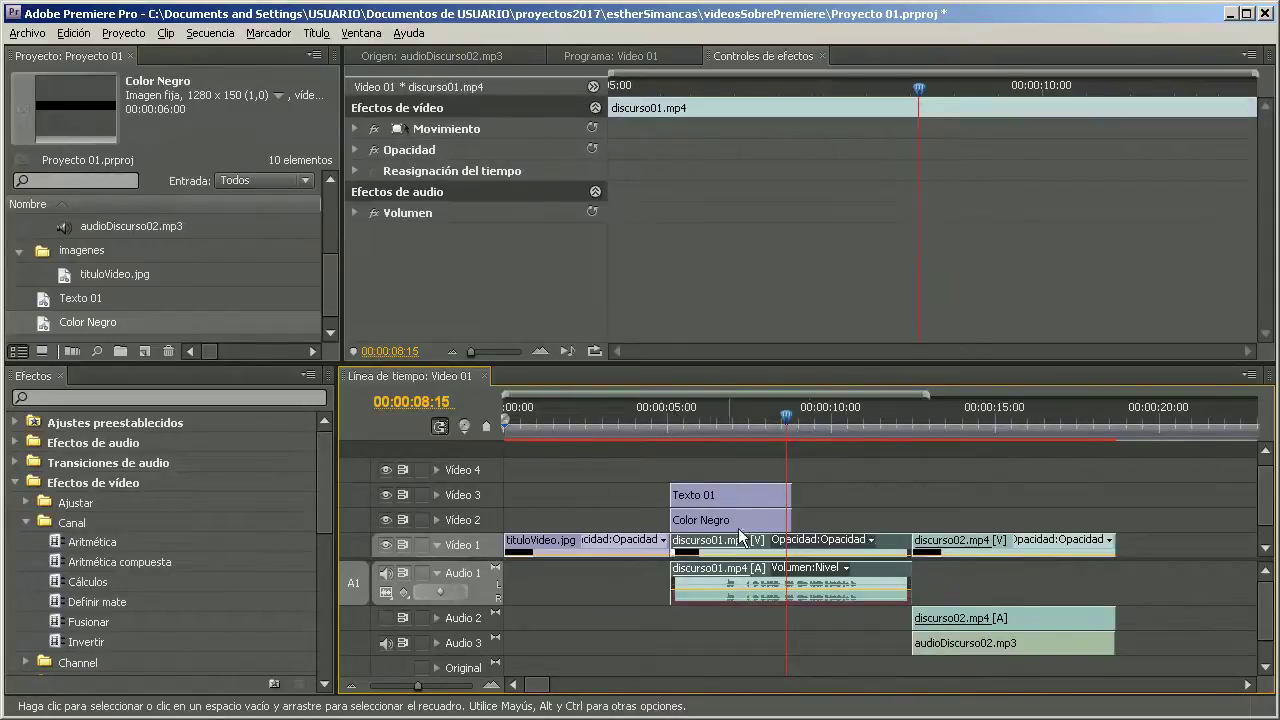
pyautogui.click(957, 644)
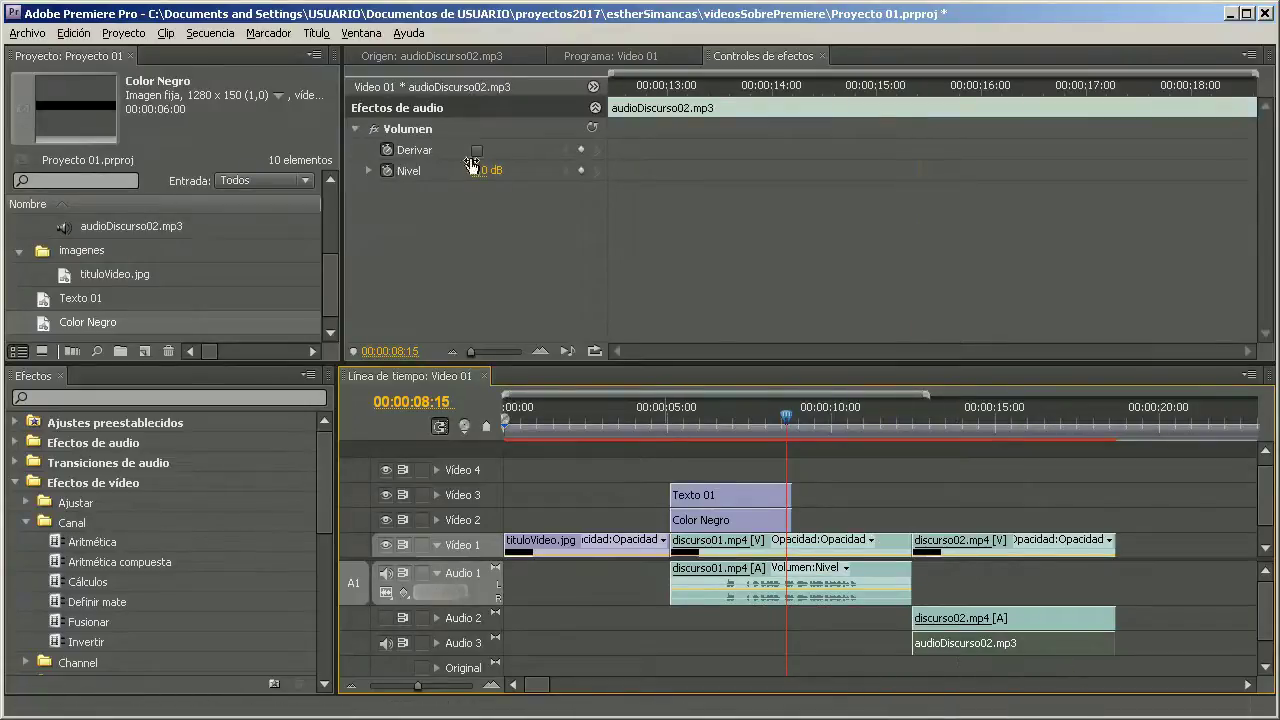
pyautogui.click(354, 127)
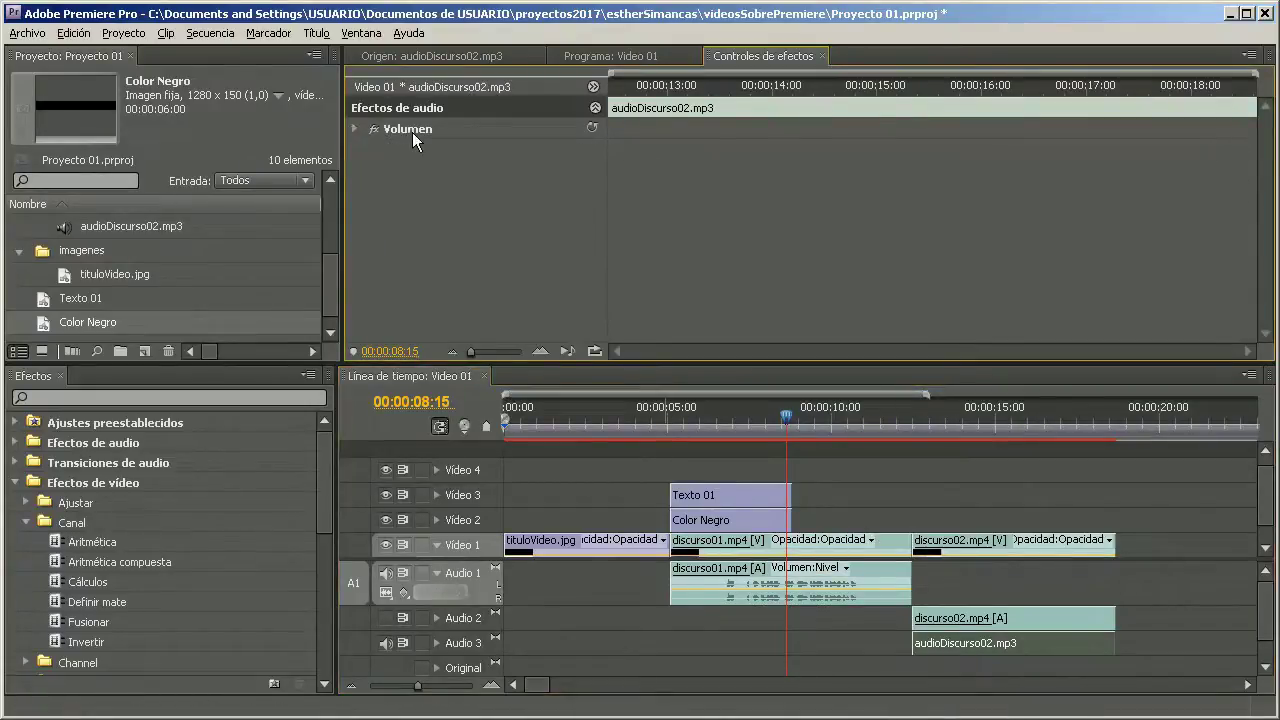
pyautogui.click(712, 518)
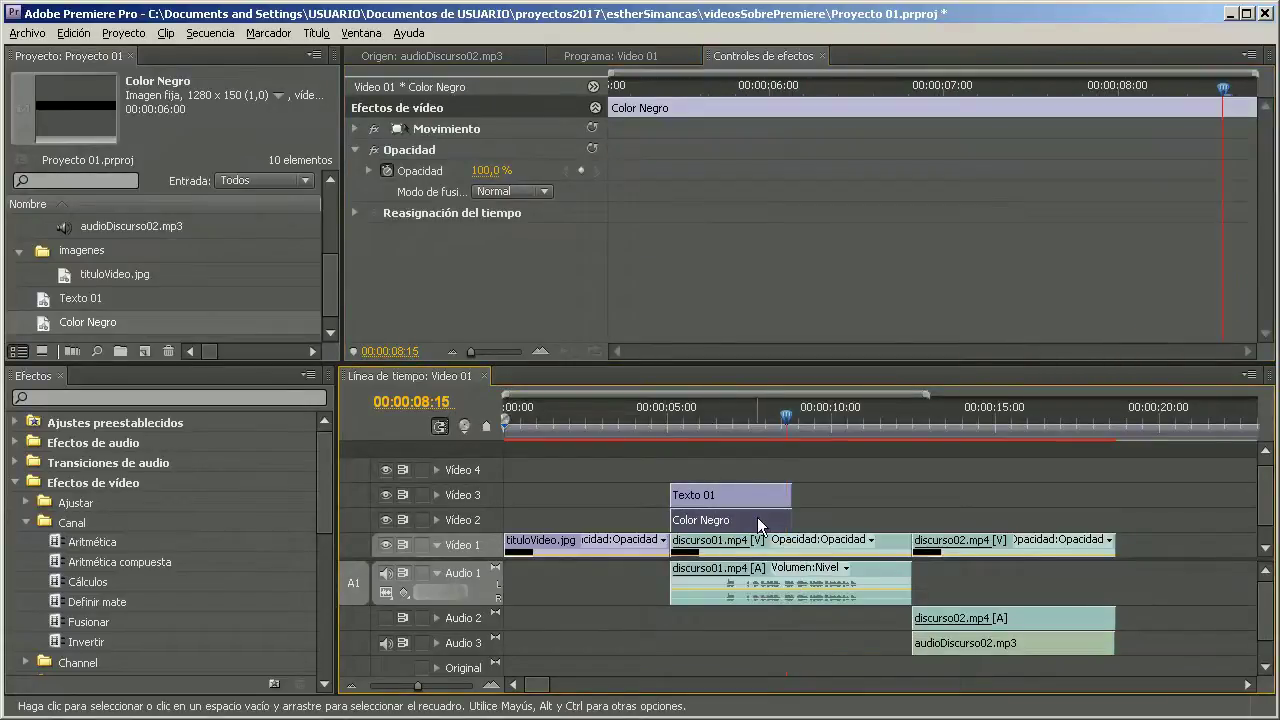
pyautogui.click(352, 148)
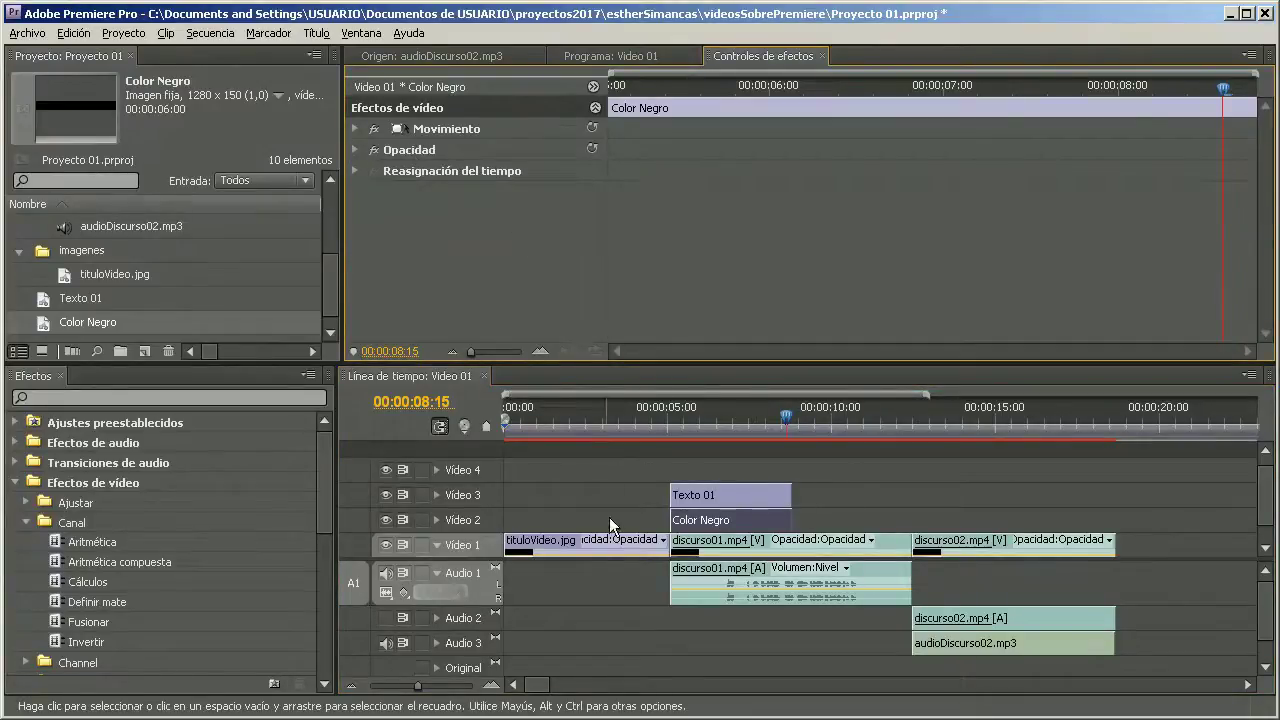
pyautogui.click(971, 641)
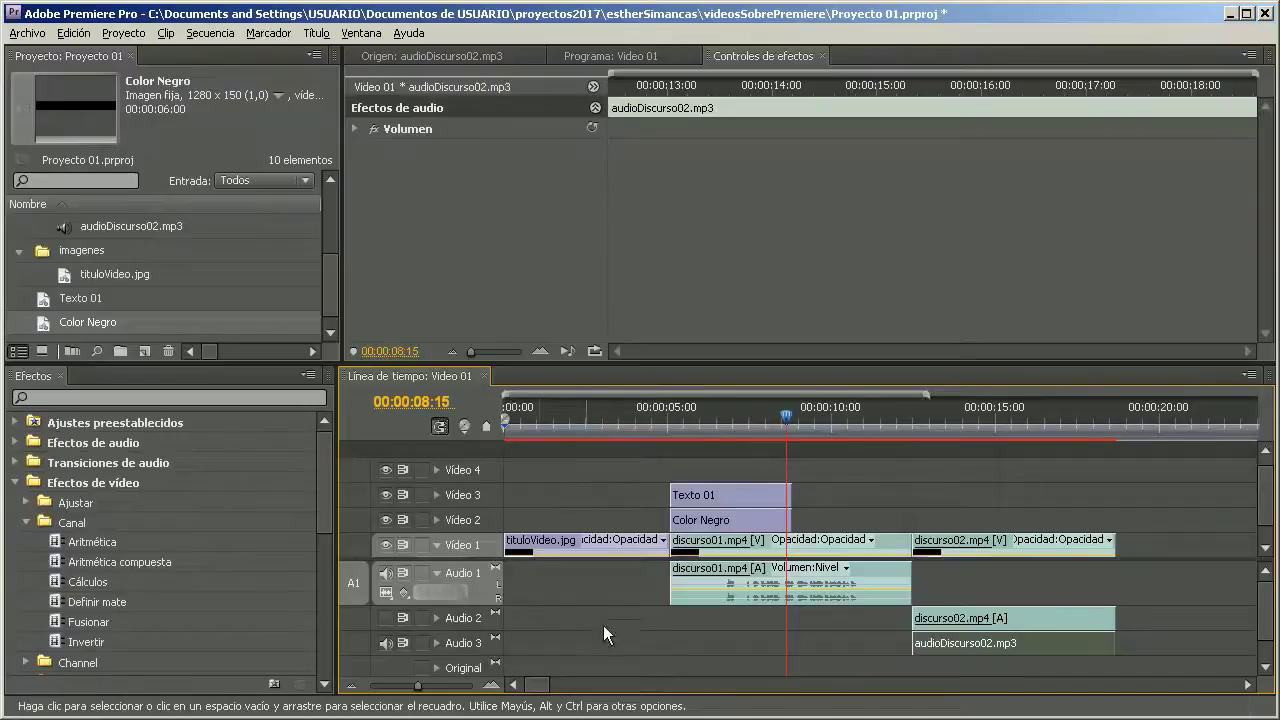
pyautogui.click(505, 293)
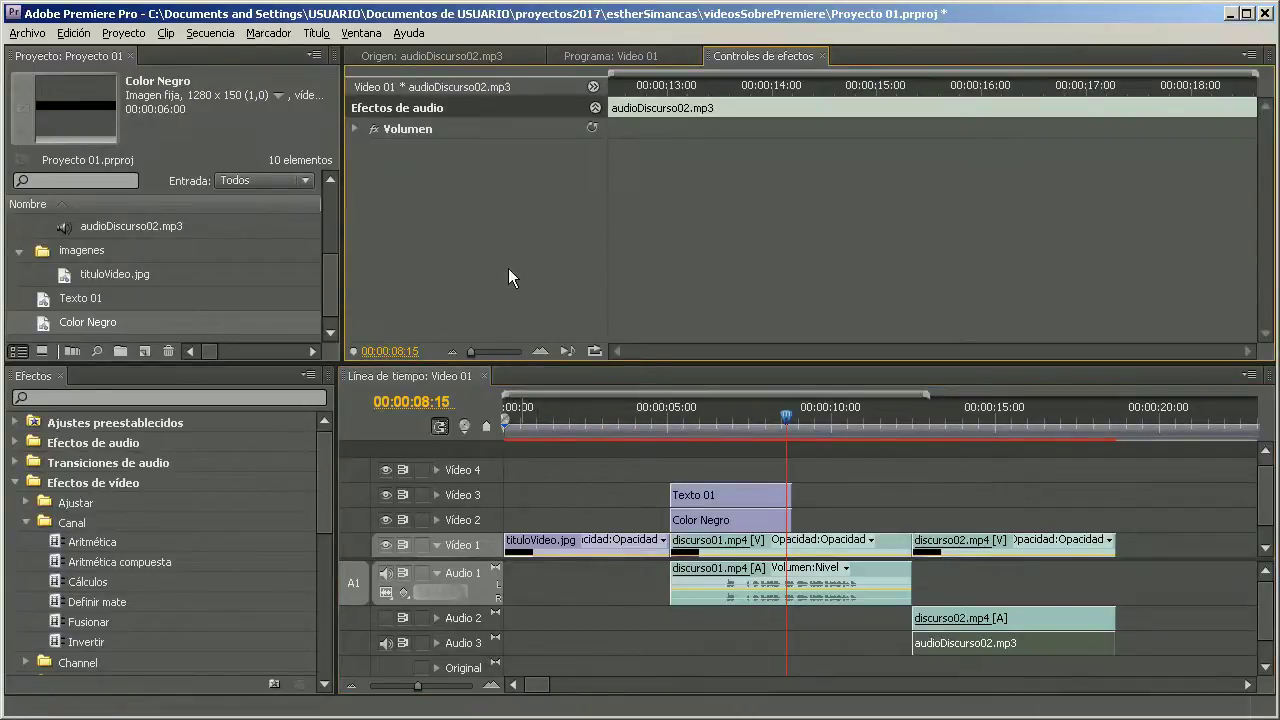
# - Select the Color Negro clip and compare its black band in the program preview with its effect settings
pyautogui.click(713, 514)
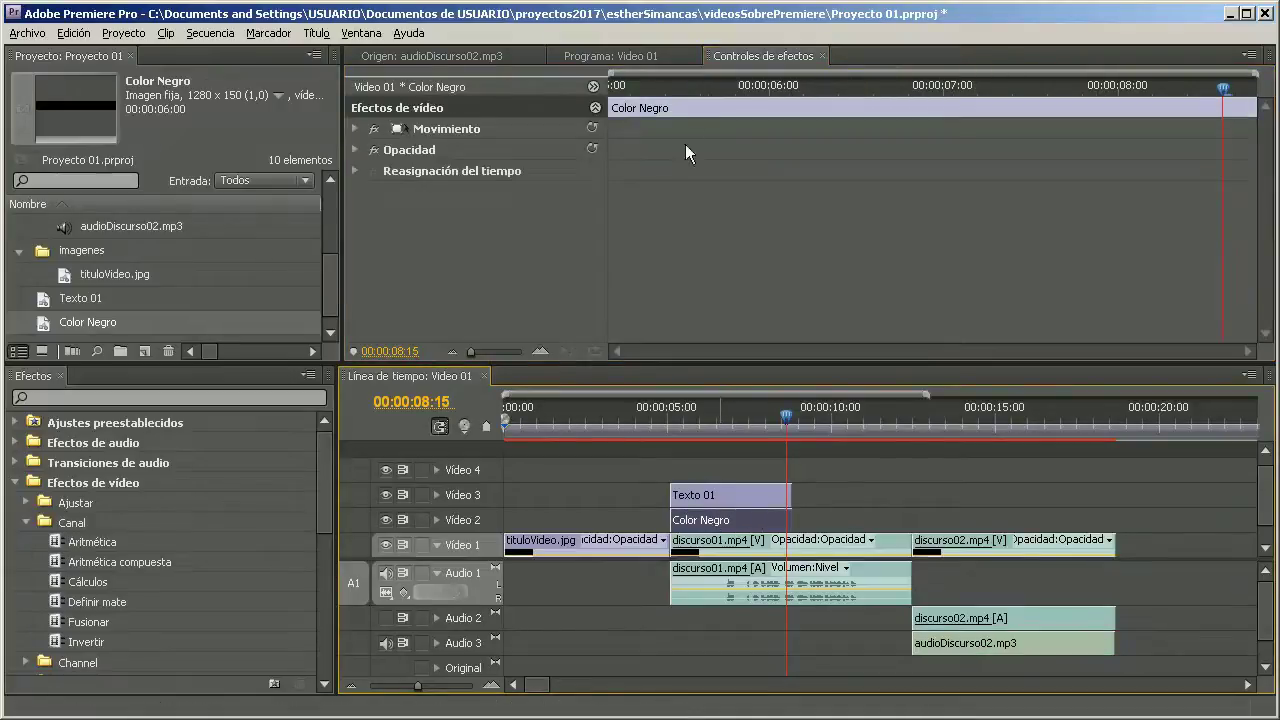
pyautogui.click(579, 55)
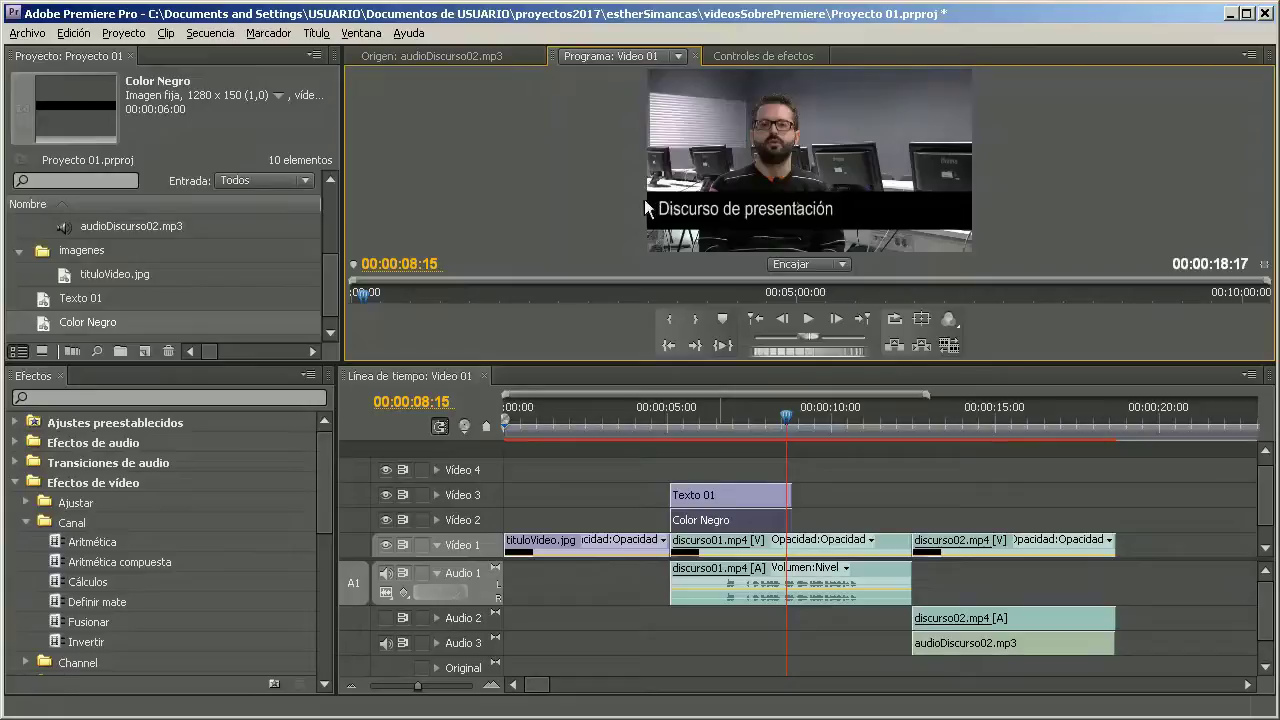
pyautogui.click(745, 58)
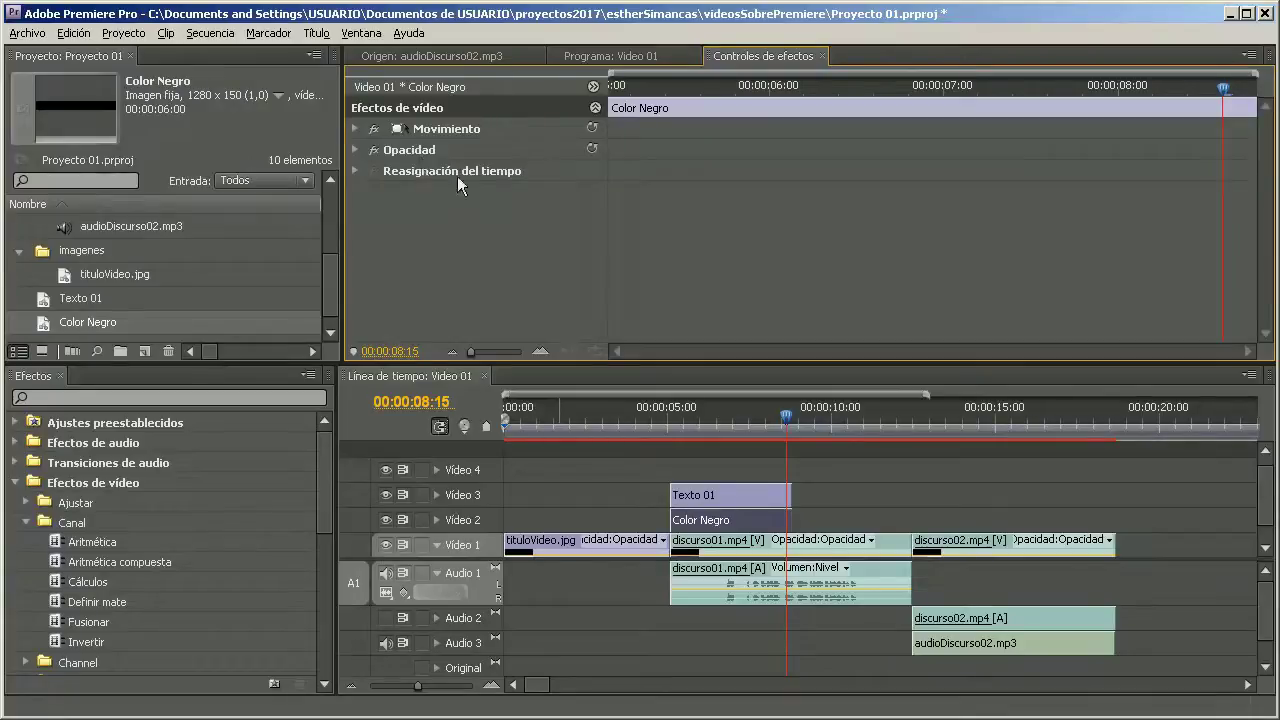
pyautogui.click(614, 58)
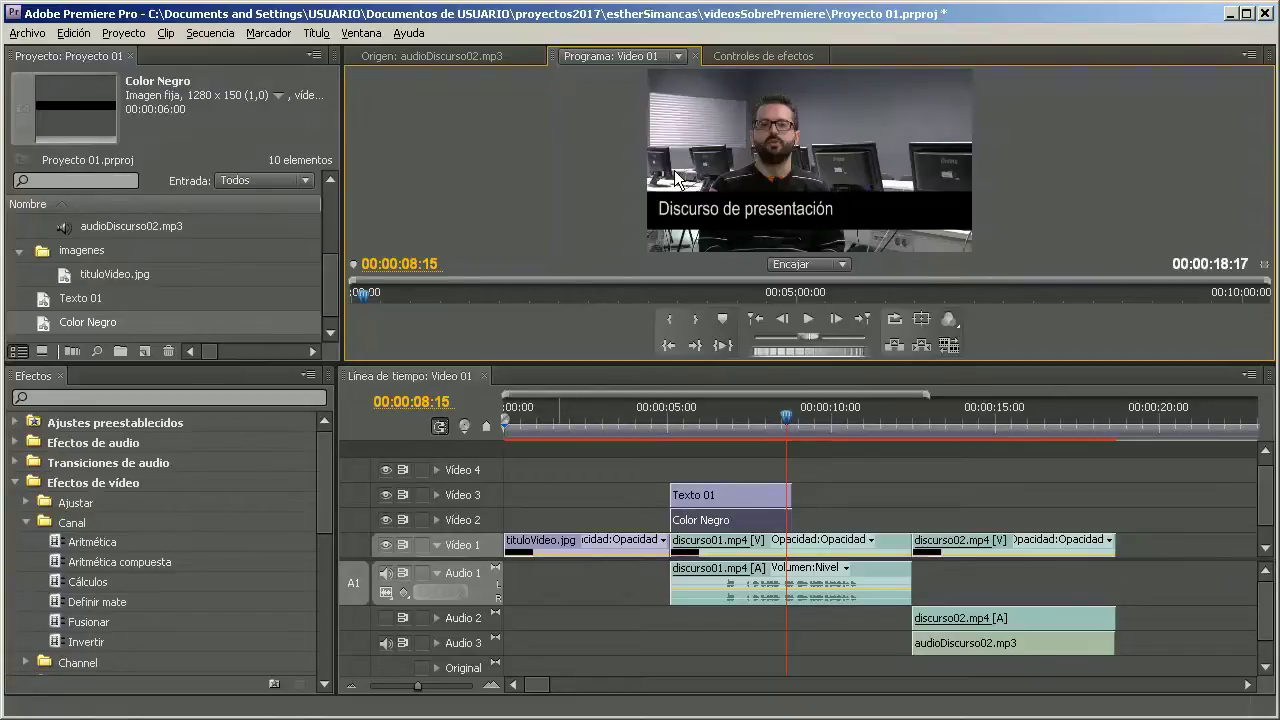
pyautogui.click(736, 60)
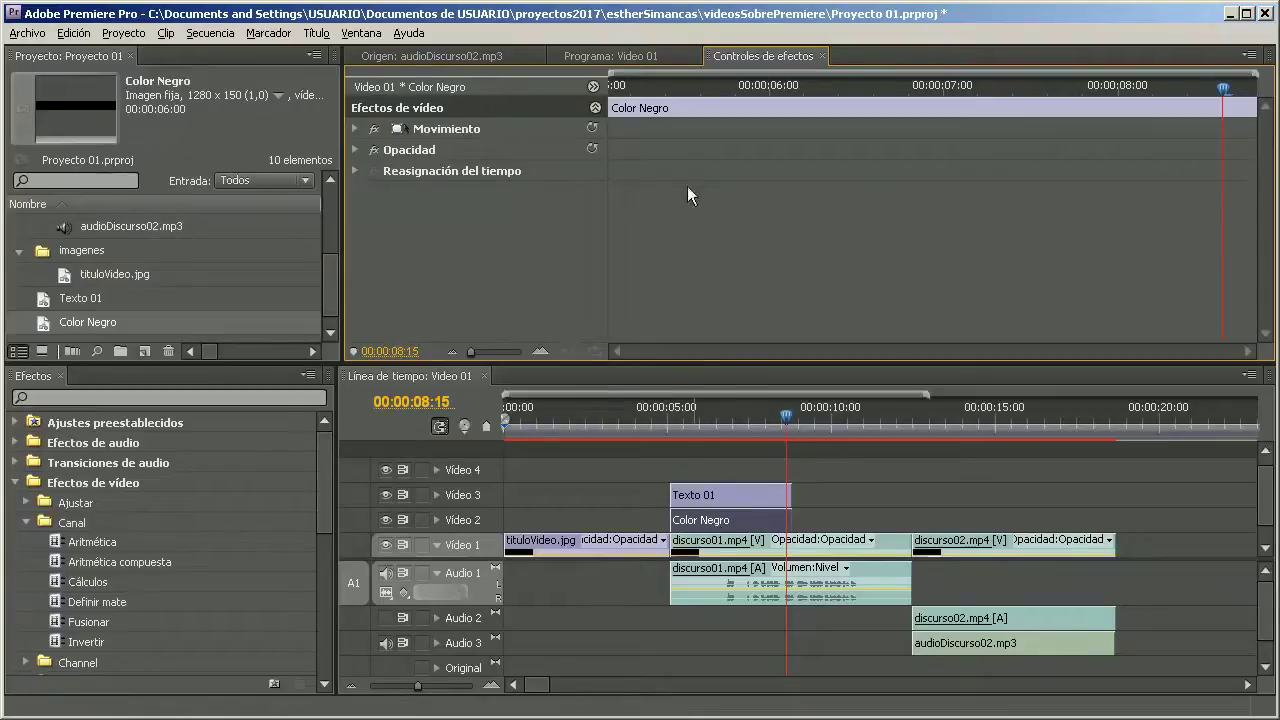
# - Set the opacity of the Color Negro clip to 86% at 00:00:08:15, checking the band's transparency in the program preview
pyautogui.click(353, 149)
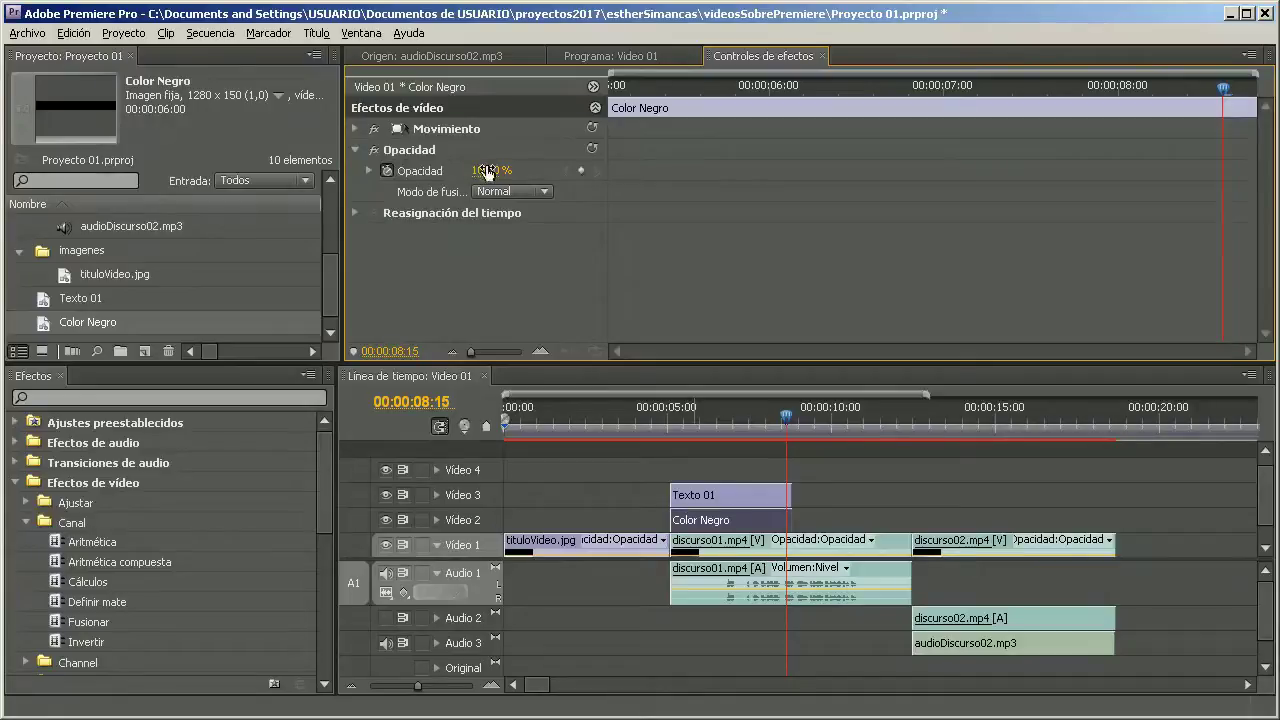
pyautogui.moveTo(486, 172); pyautogui.dragTo(456, 173)
pyautogui.click(640, 57)
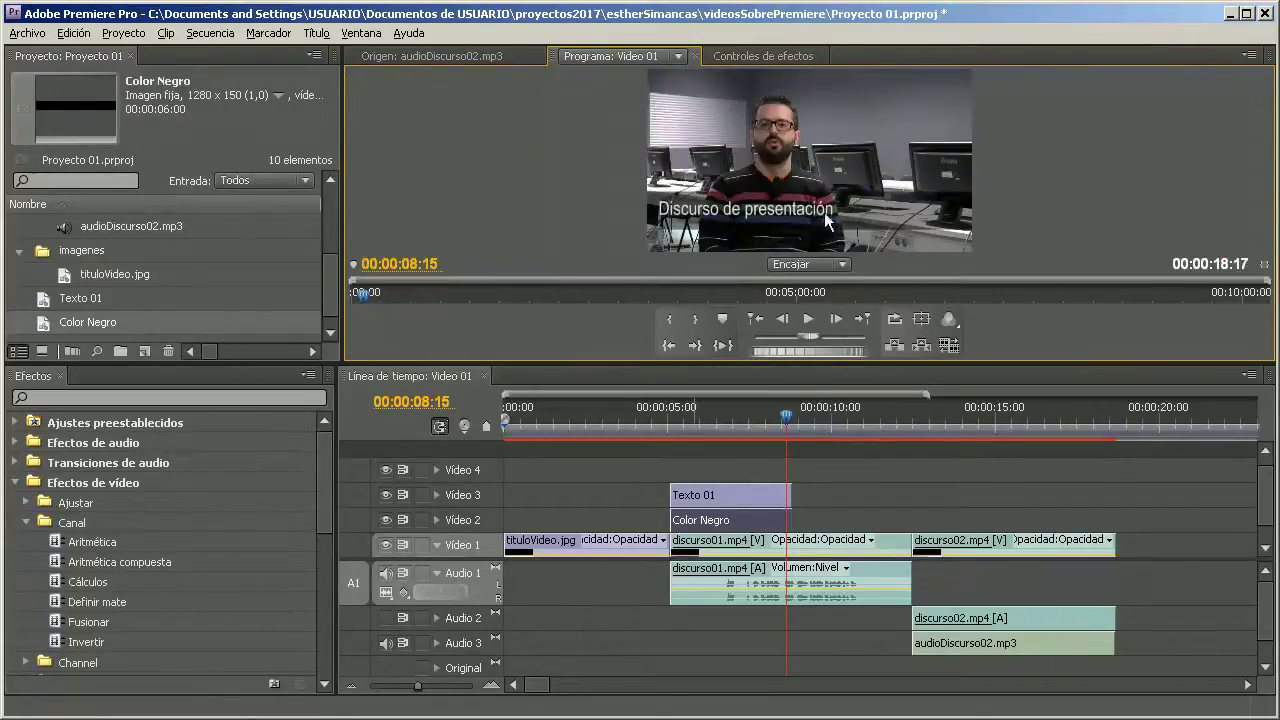
pyautogui.click(751, 55)
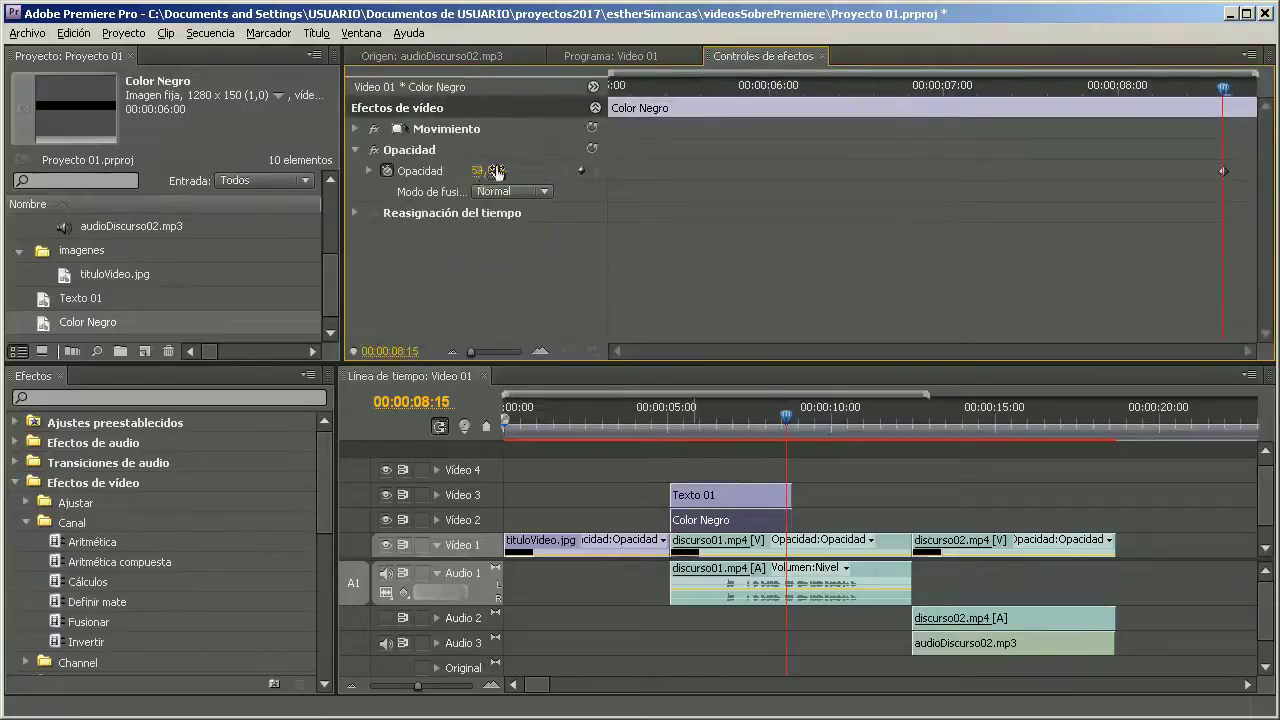
pyautogui.moveTo(497, 172); pyautogui.dragTo(530, 171)
pyautogui.click(590, 55)
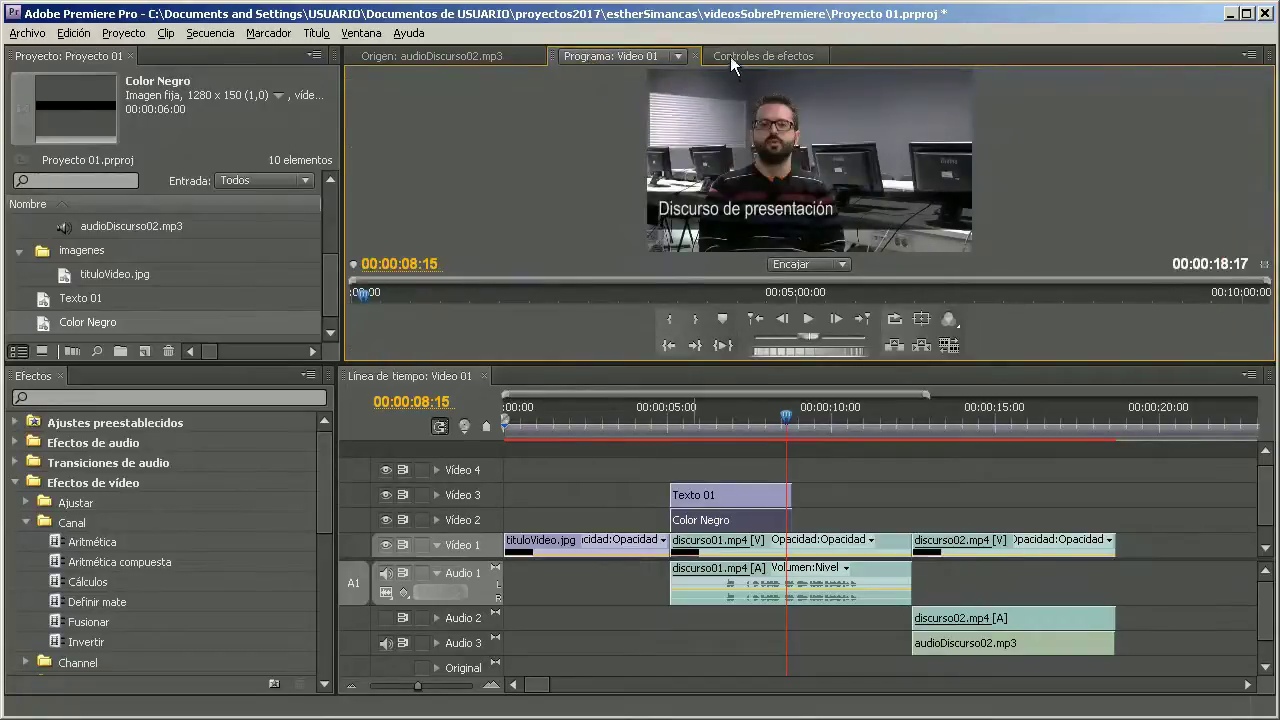
pyautogui.click(762, 57)
pyautogui.moveTo(490, 171); pyautogui.dragTo(515, 172)
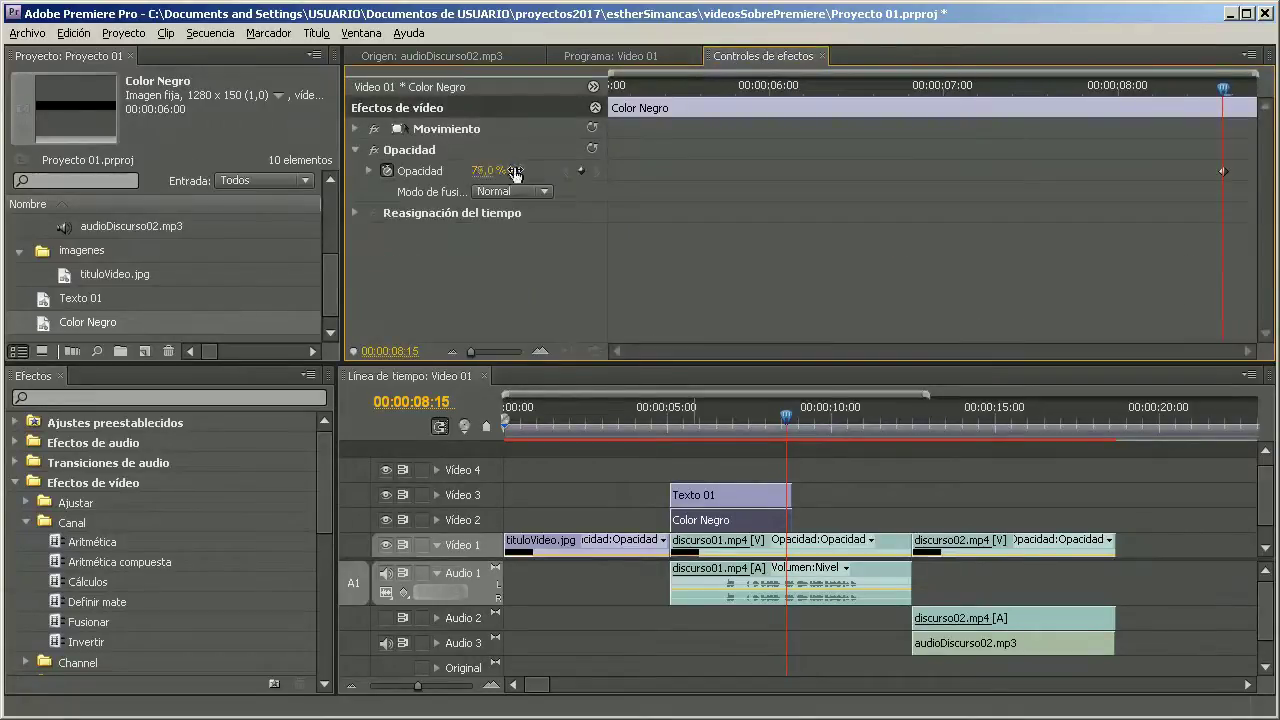
pyautogui.click(600, 58)
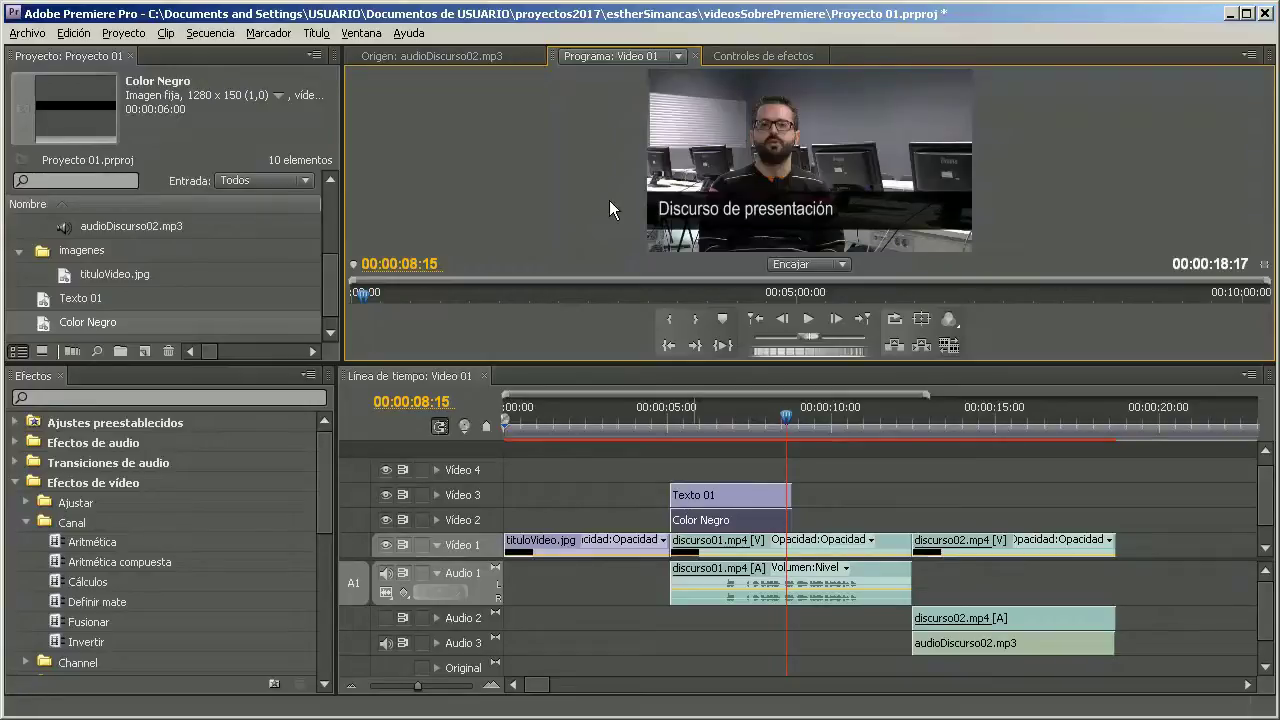
pyautogui.click(748, 59)
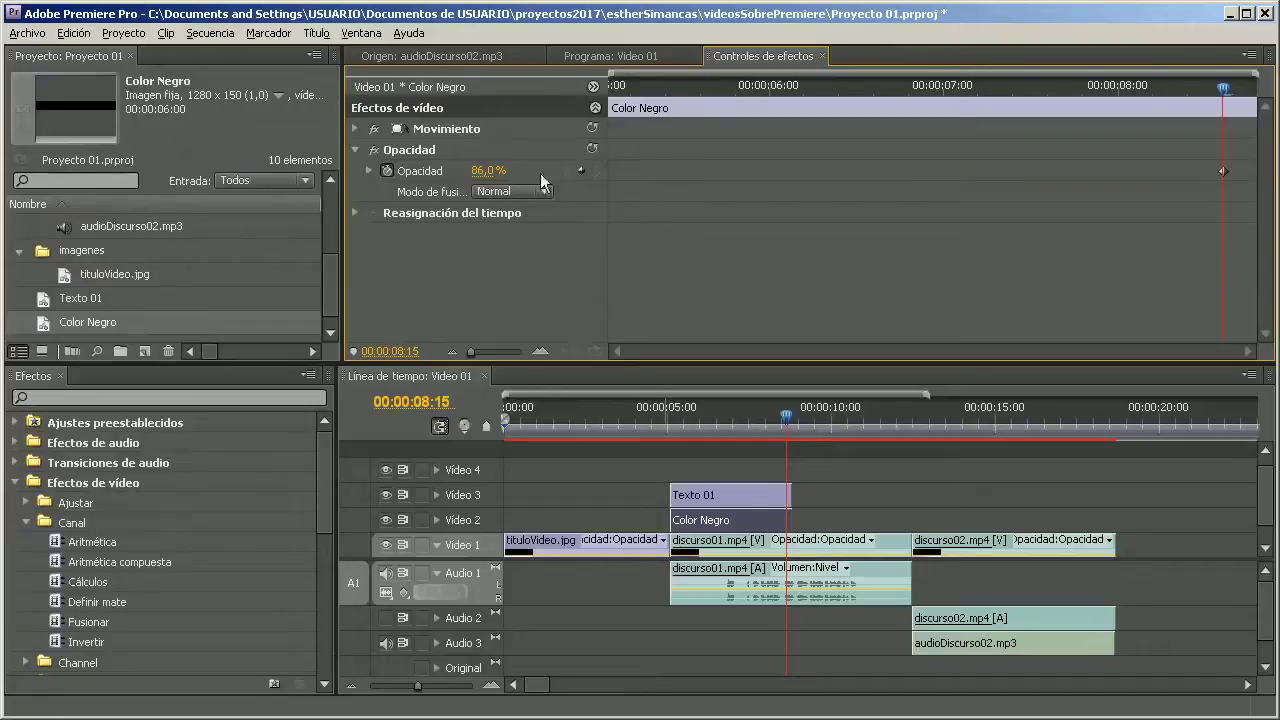
pyautogui.moveTo(502, 175); pyautogui.dragTo(479, 175)
# - Add a 0% opacity keyframe at the start of the Color Negro clip, at 00:00:05:02, and check the fade between both keyframes
pyautogui.moveTo(1222, 89); pyautogui.dragTo(741, 97)
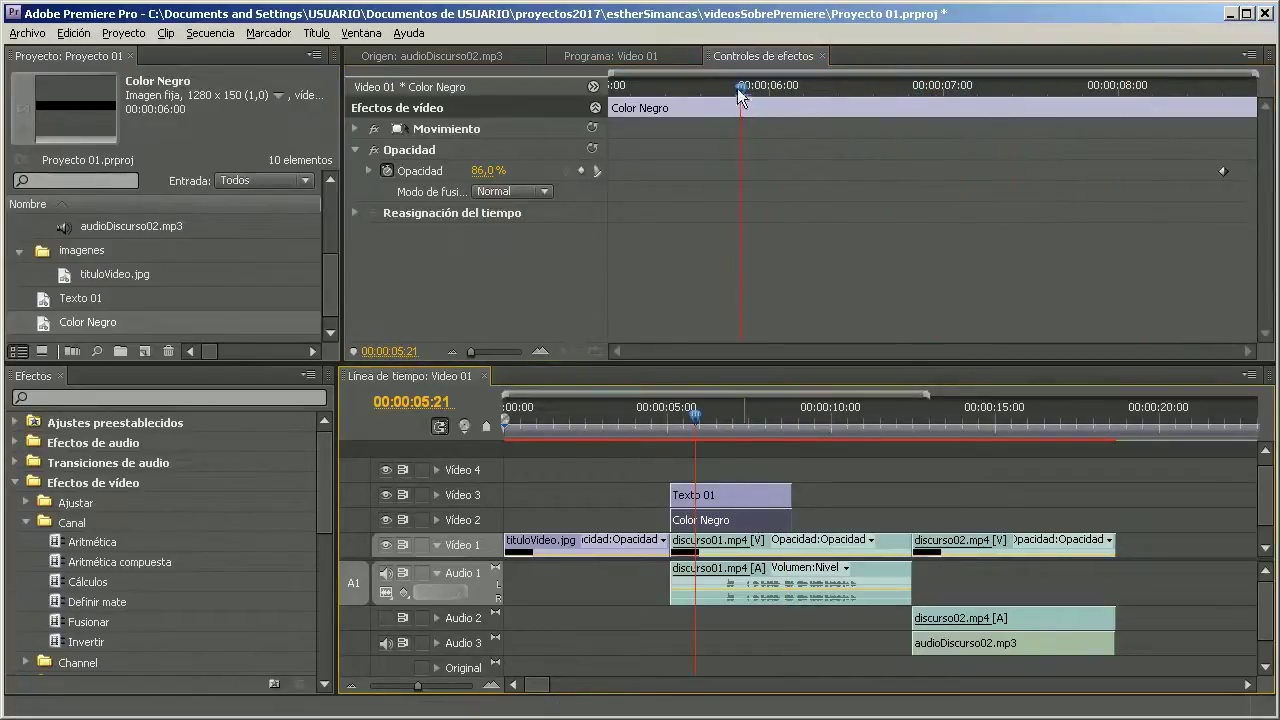
pyautogui.moveTo(737, 88); pyautogui.dragTo(630, 90)
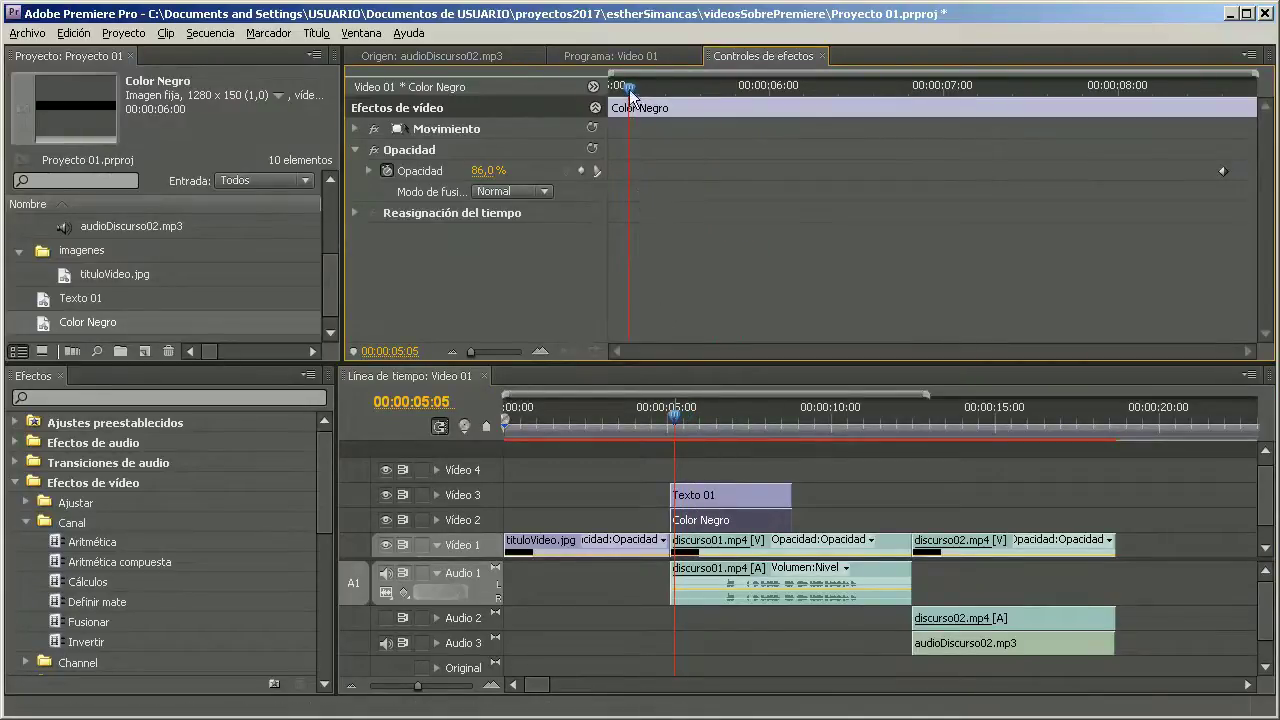
pyautogui.moveTo(628, 88); pyautogui.dragTo(1042, 92)
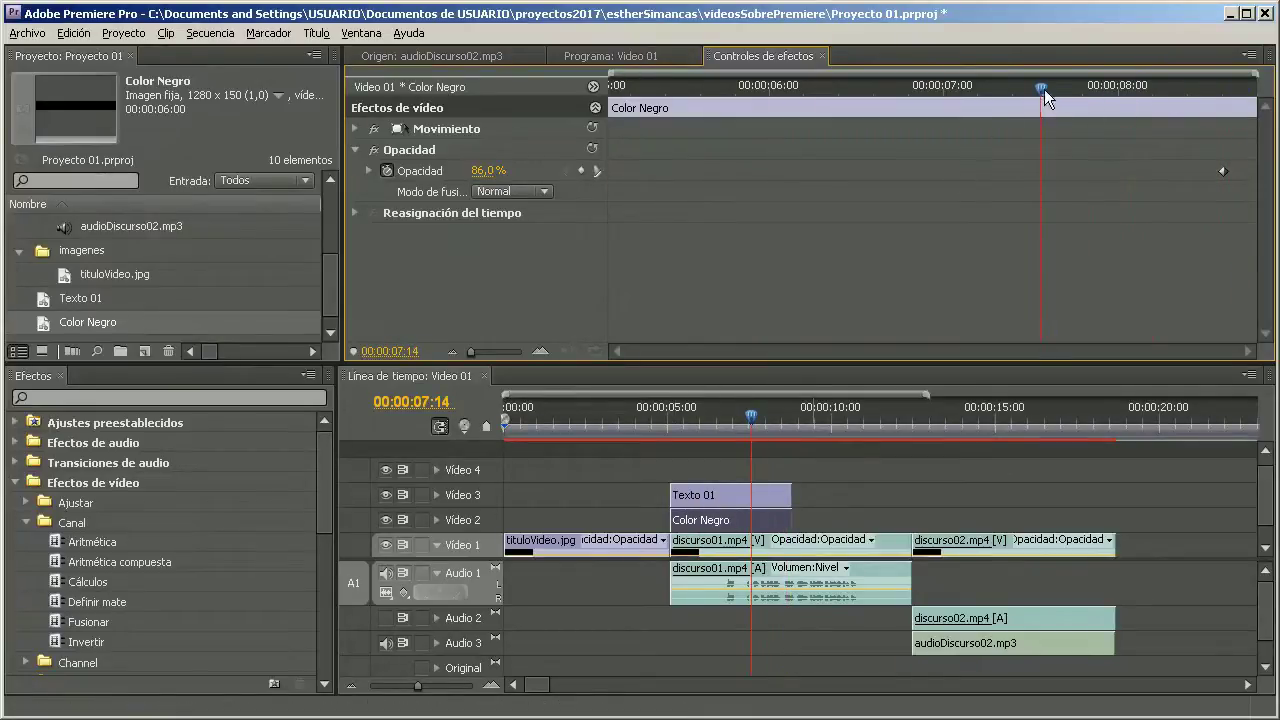
pyautogui.moveTo(1042, 89); pyautogui.dragTo(609, 93)
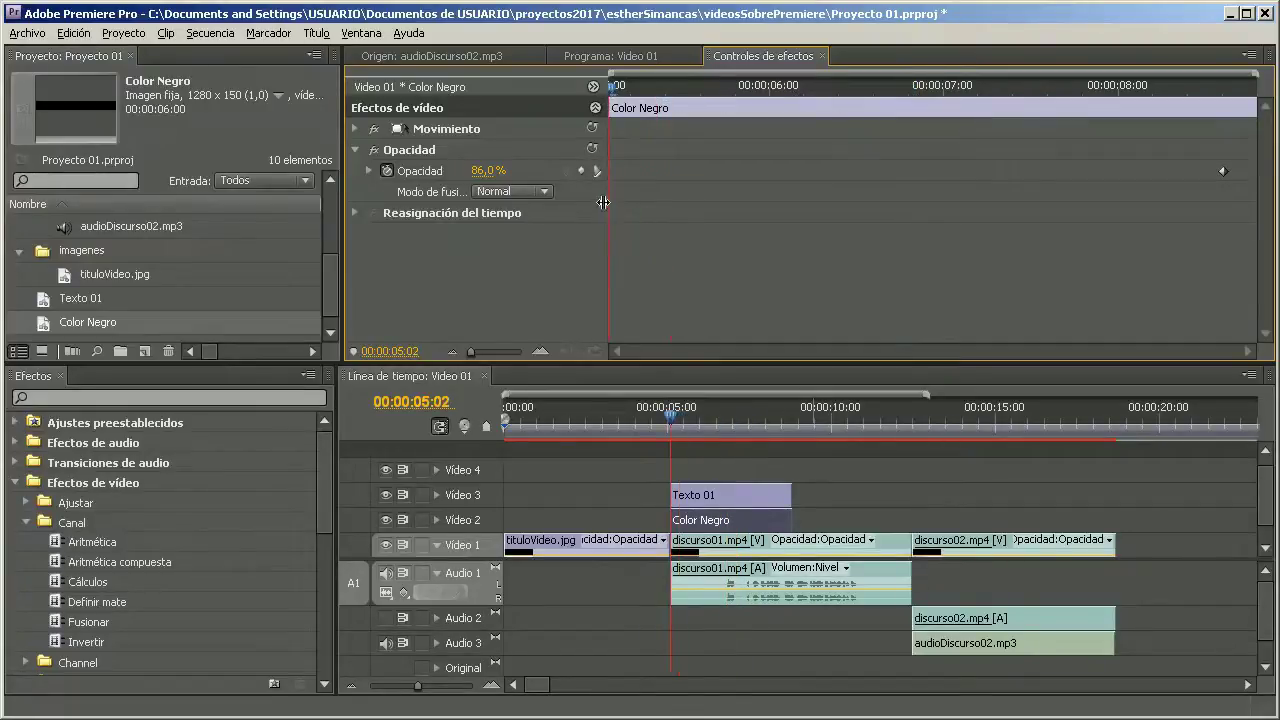
pyautogui.click(581, 172)
pyautogui.moveTo(489, 174)
pyautogui.mouseDown()
pyautogui.moveTo(470, 174)
pyautogui.moveTo(487, 172)
pyautogui.mouseUp()
pyautogui.click(497, 172)
pyautogui.press('Return')
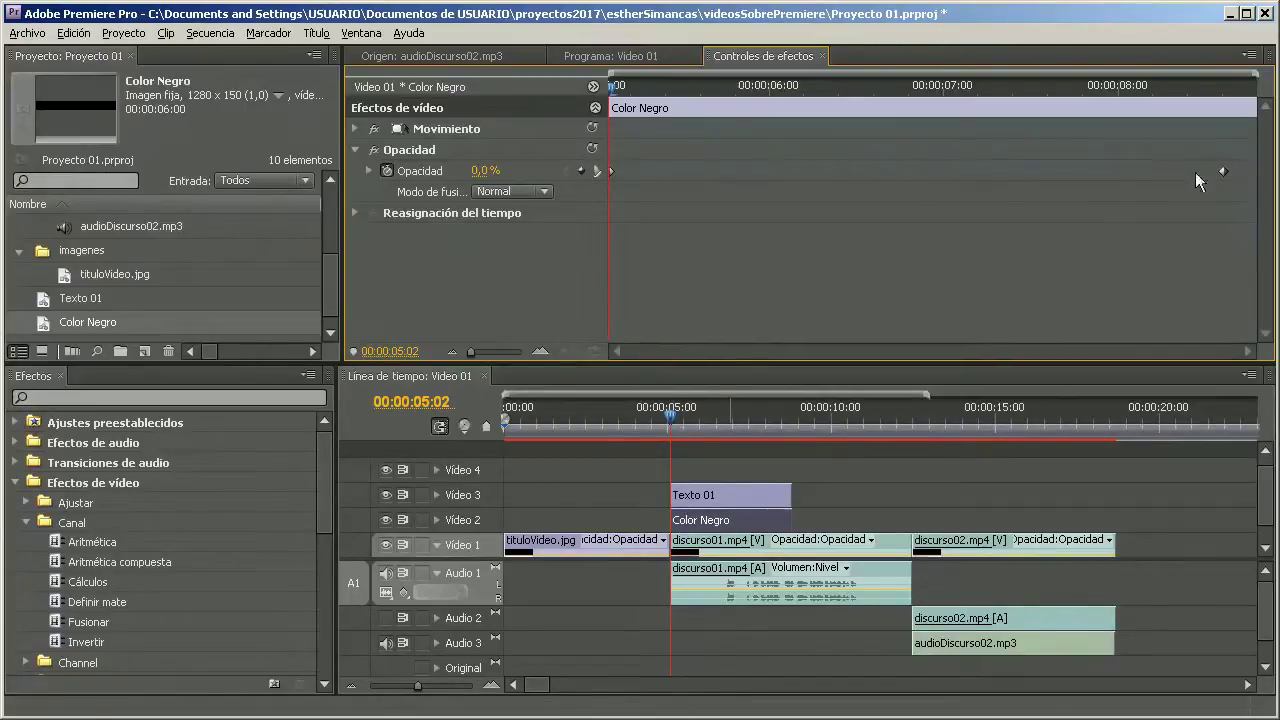
pyautogui.click(597, 171)
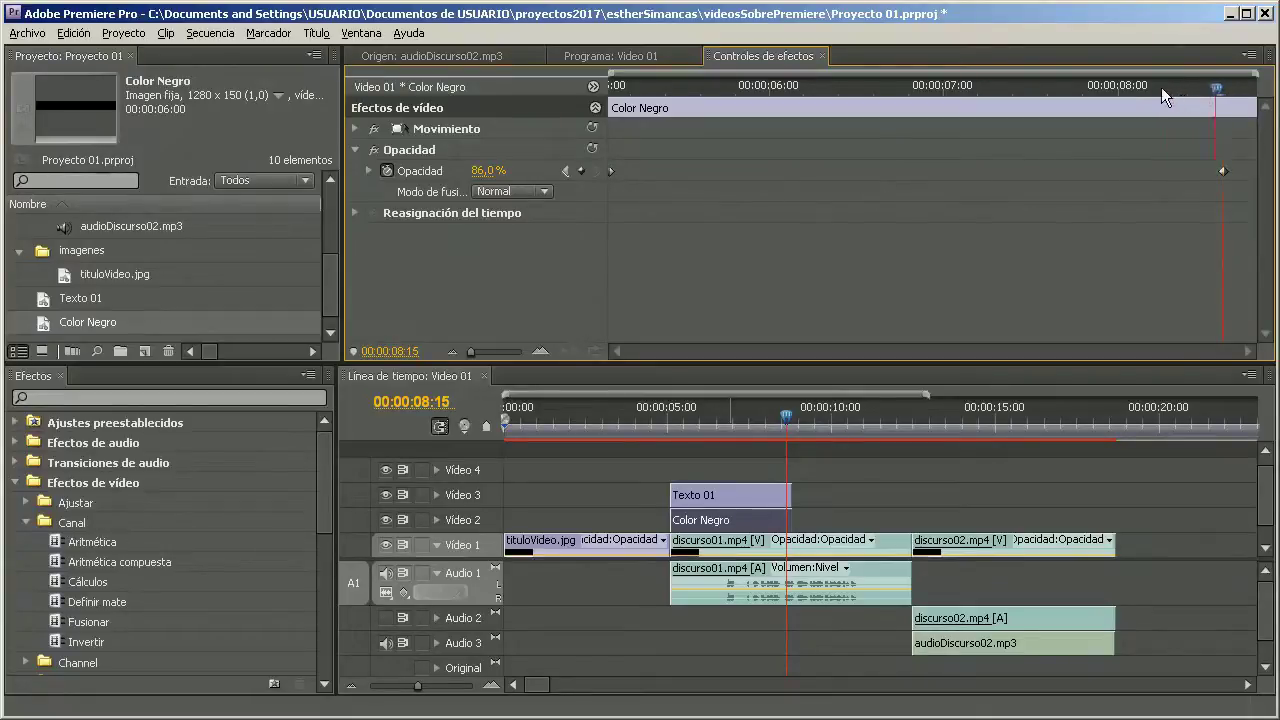
pyautogui.moveTo(1161, 87); pyautogui.dragTo(612, 100)
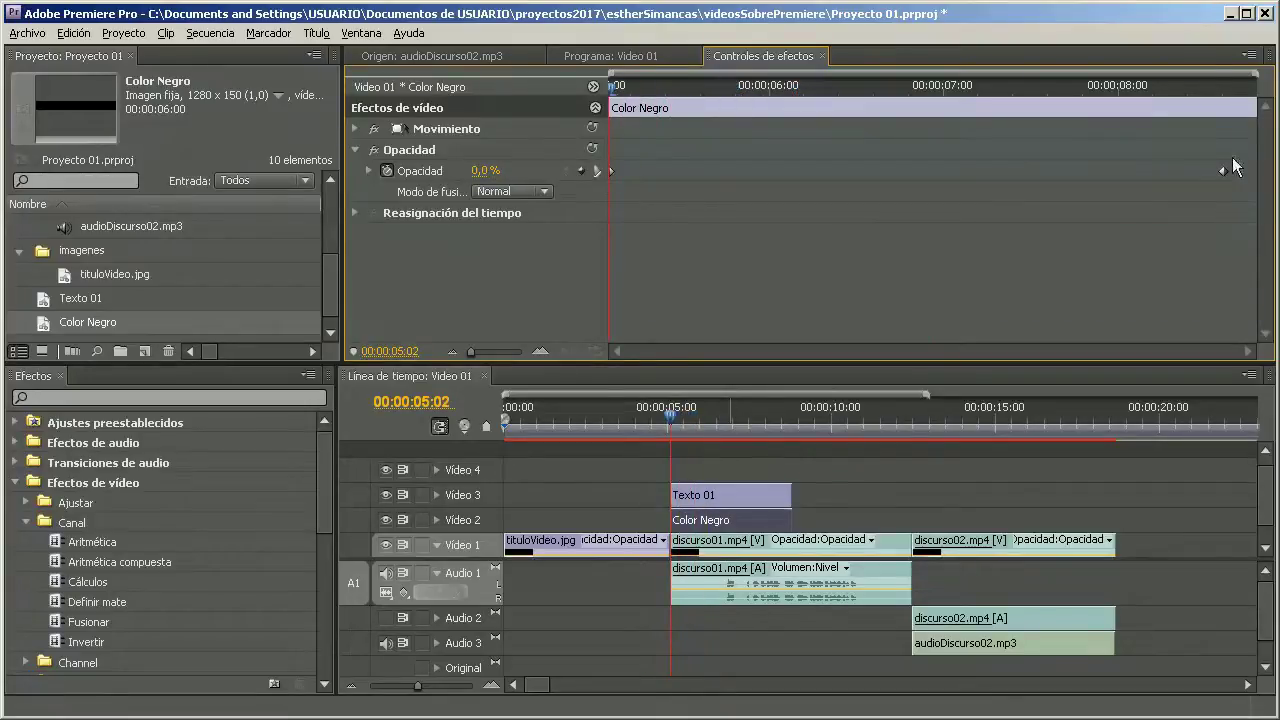
# - Jump between the two opacity keyframes of the Color Negro clip and check the band in the program preview at 00:00:05:02
pyautogui.click(621, 57)
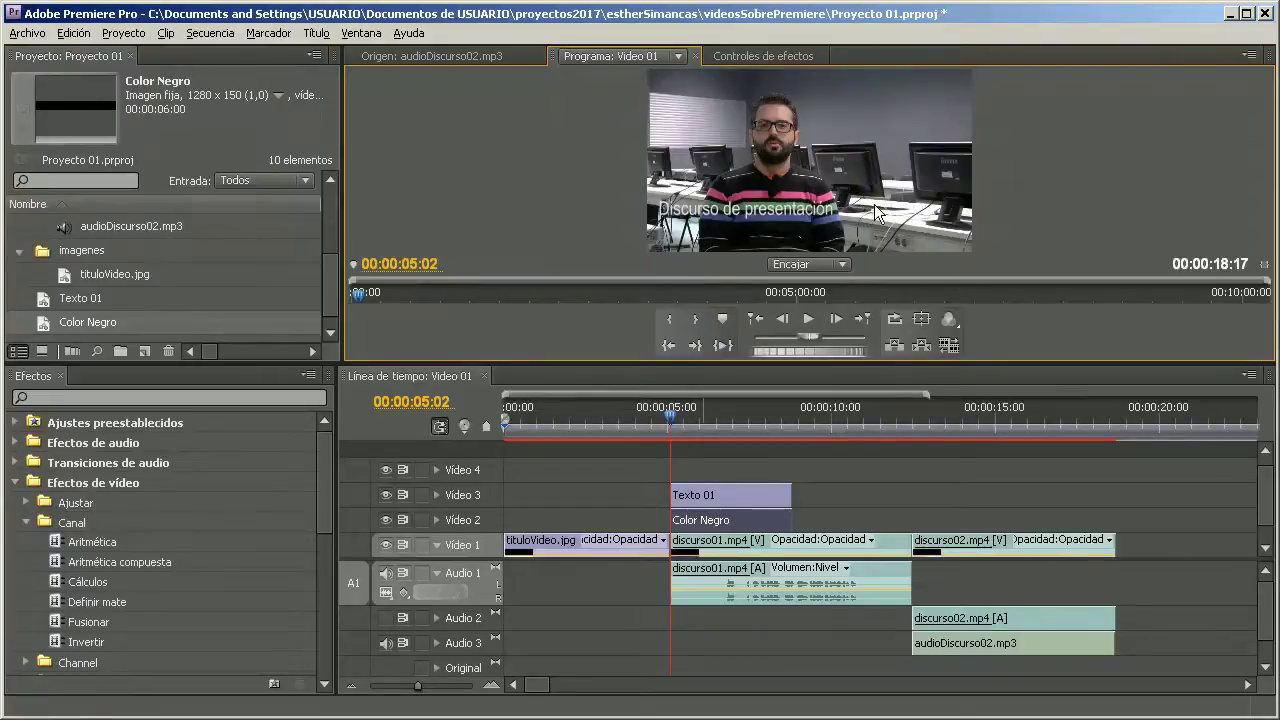
pyautogui.click(761, 57)
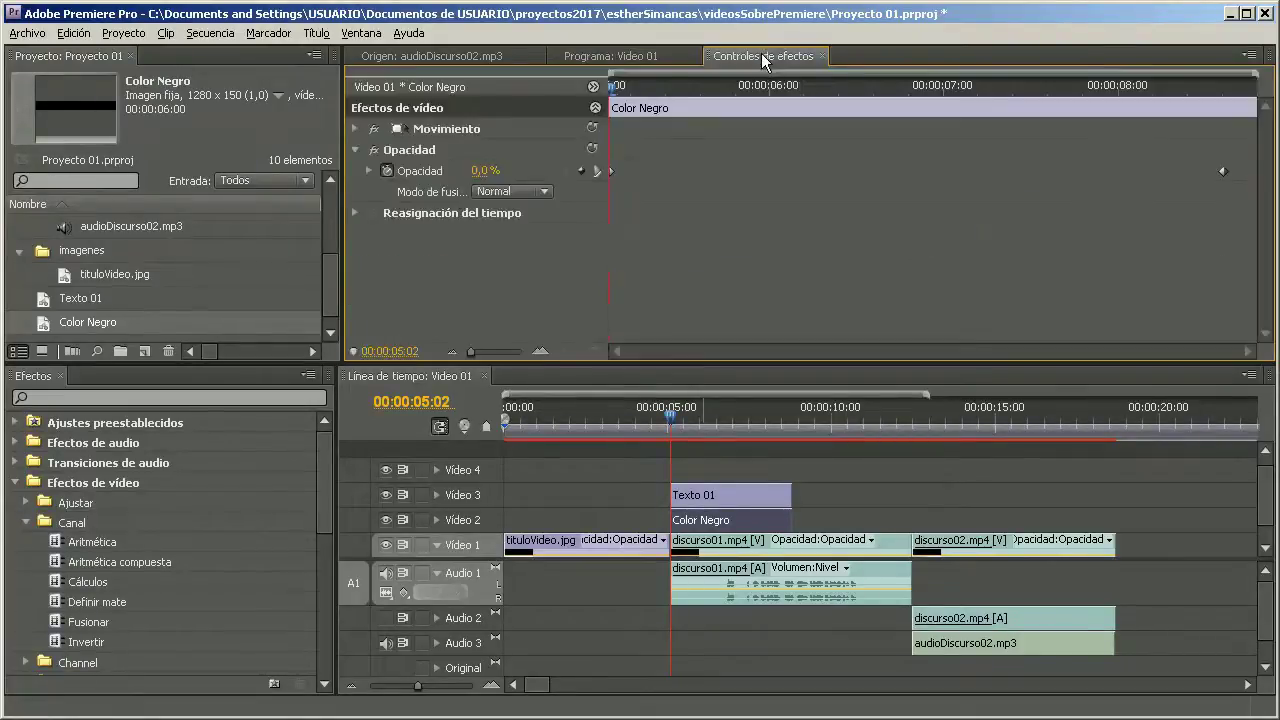
pyautogui.click(596, 174)
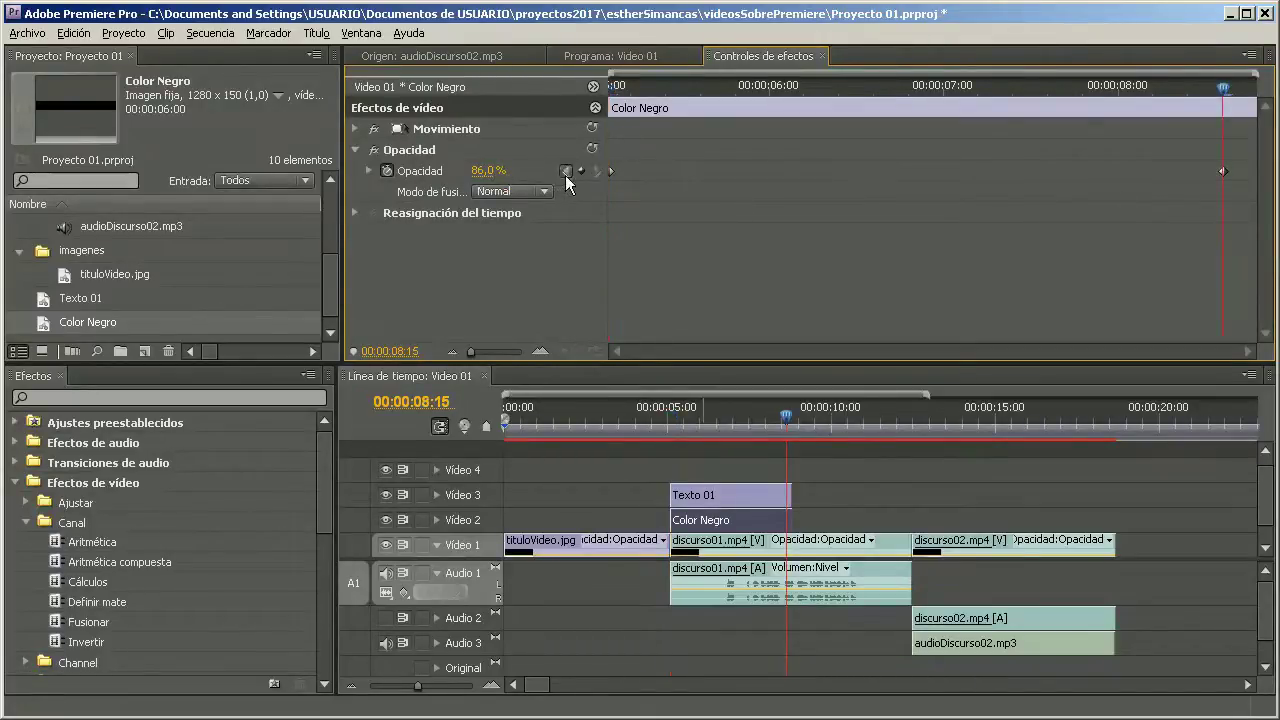
pyautogui.click(565, 171)
pyautogui.click(606, 57)
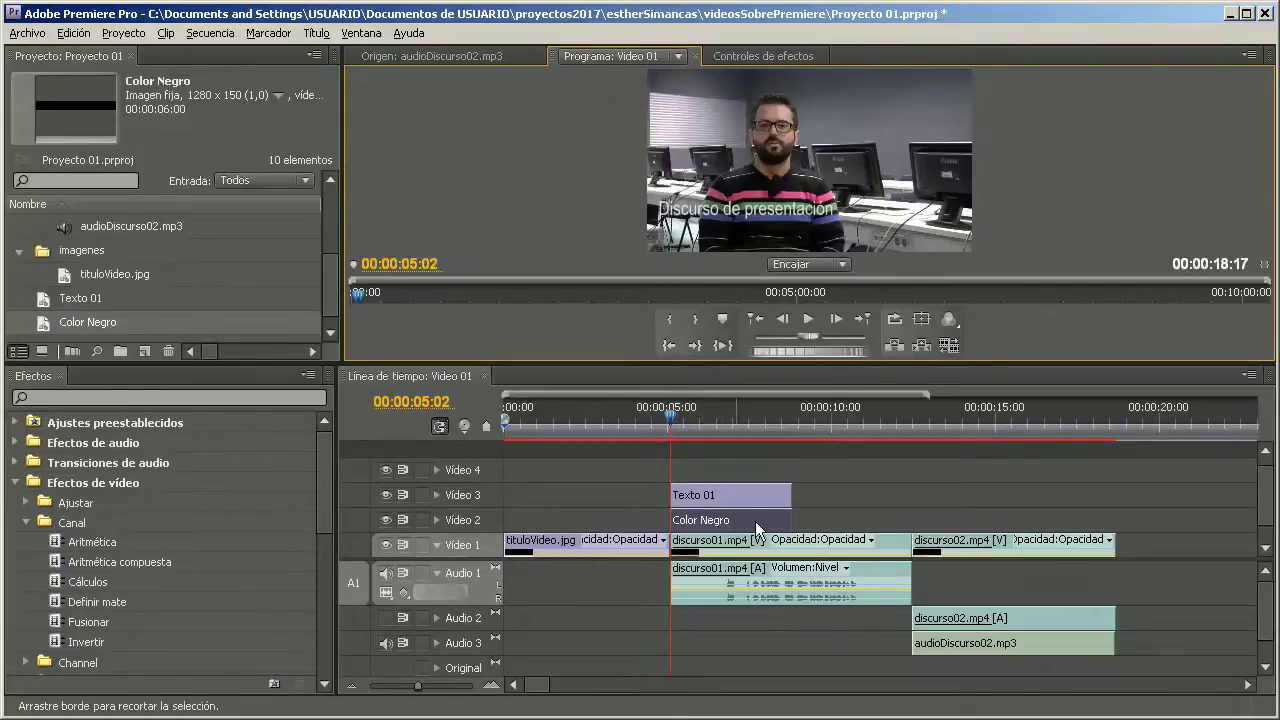
# - Play the Color Negro fade-in from 00:00:05:02 in the program preview, stop after the title, and collapse the clip's opacity settings
pyautogui.click(810, 320)
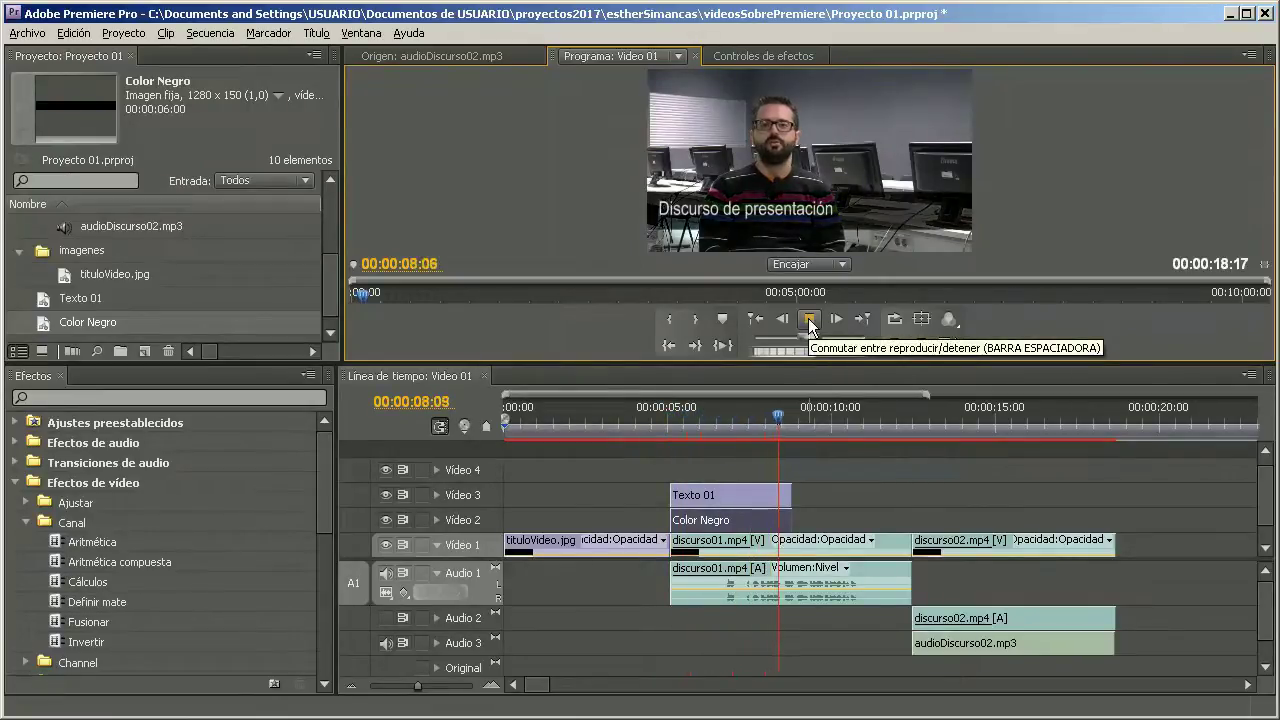
pyautogui.click(808, 320)
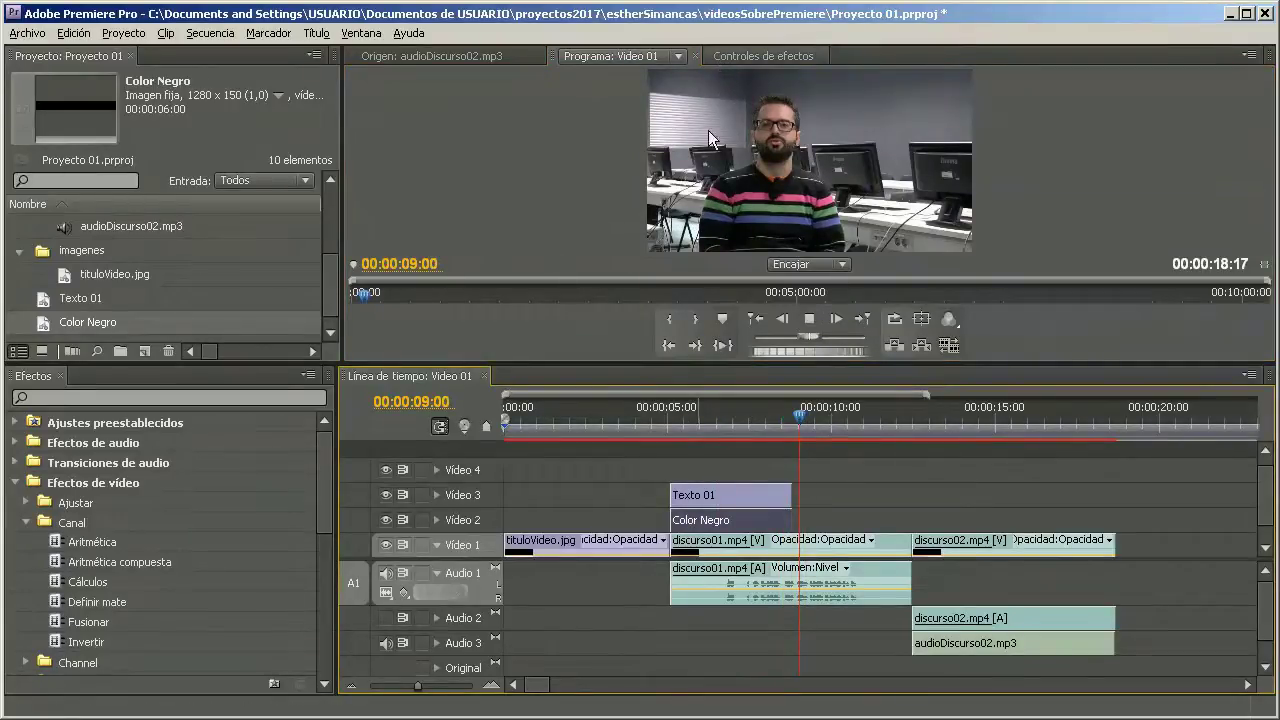
pyautogui.click(737, 56)
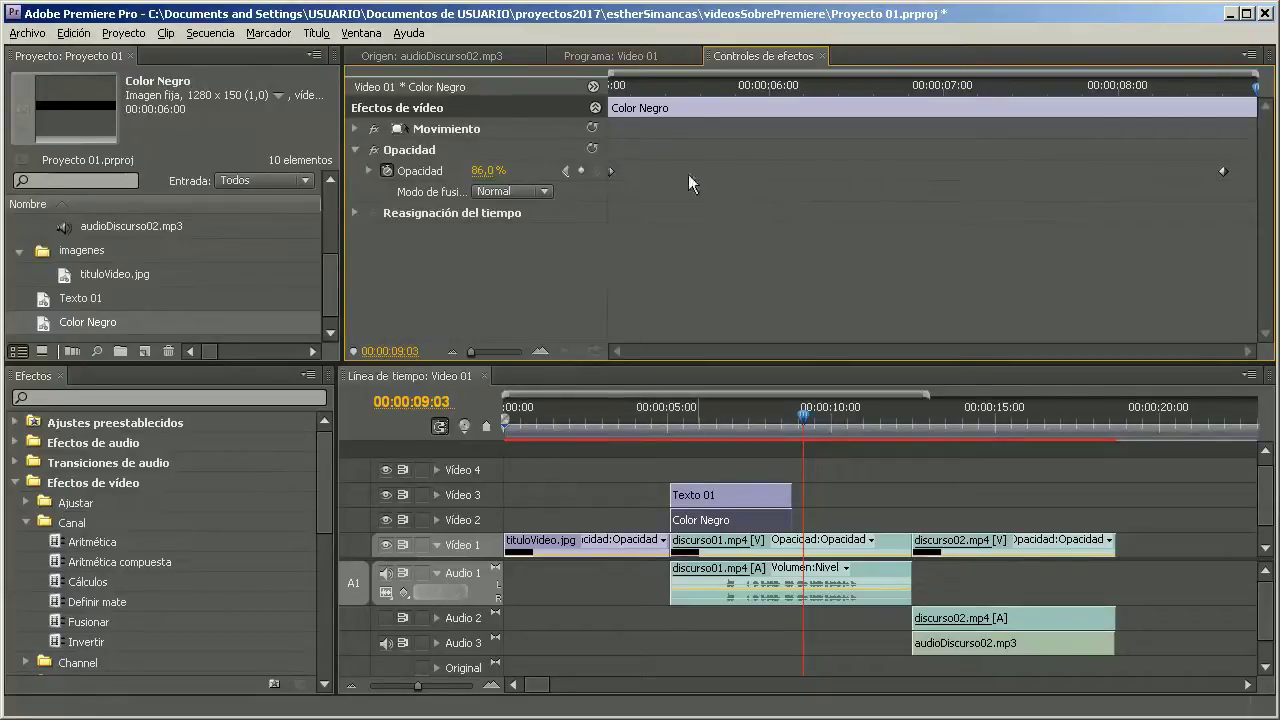
pyautogui.click(355, 149)
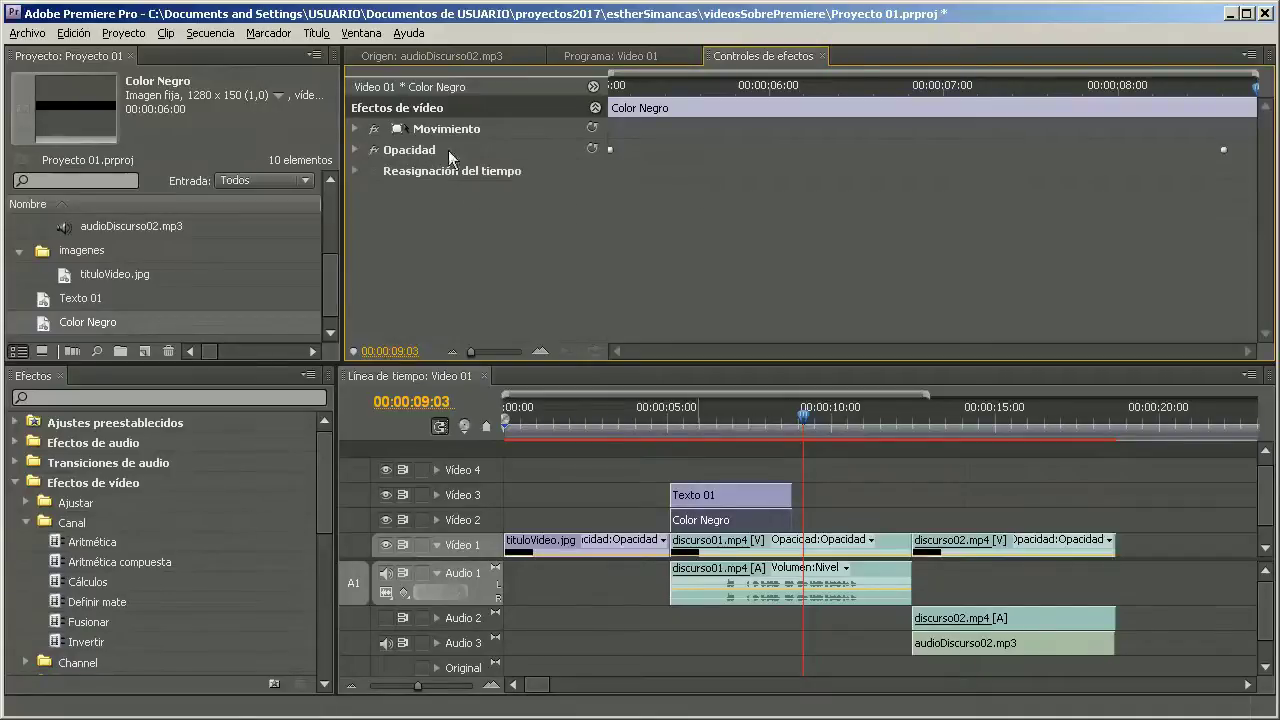
# - Add 0 dB volume level keyframes to the audioDiscurso02.mp3 clip at its start and at 00:00:12:22
pyautogui.click(973, 644)
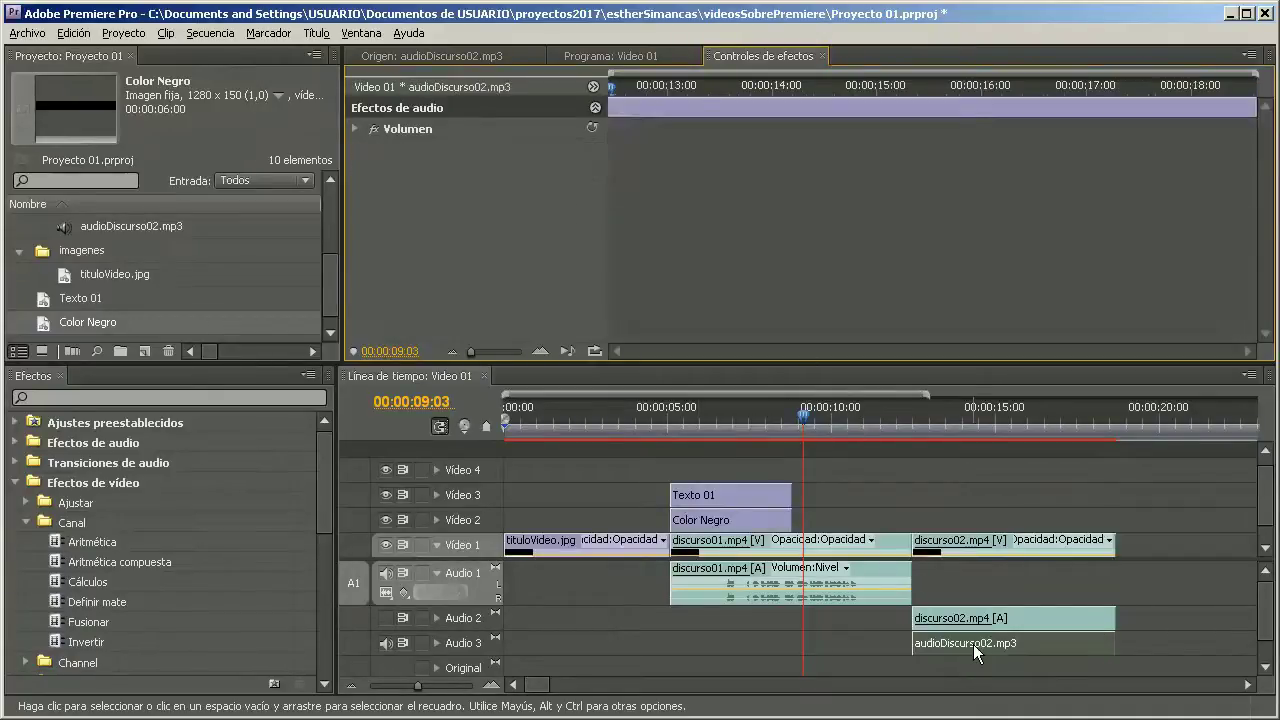
pyautogui.click(353, 128)
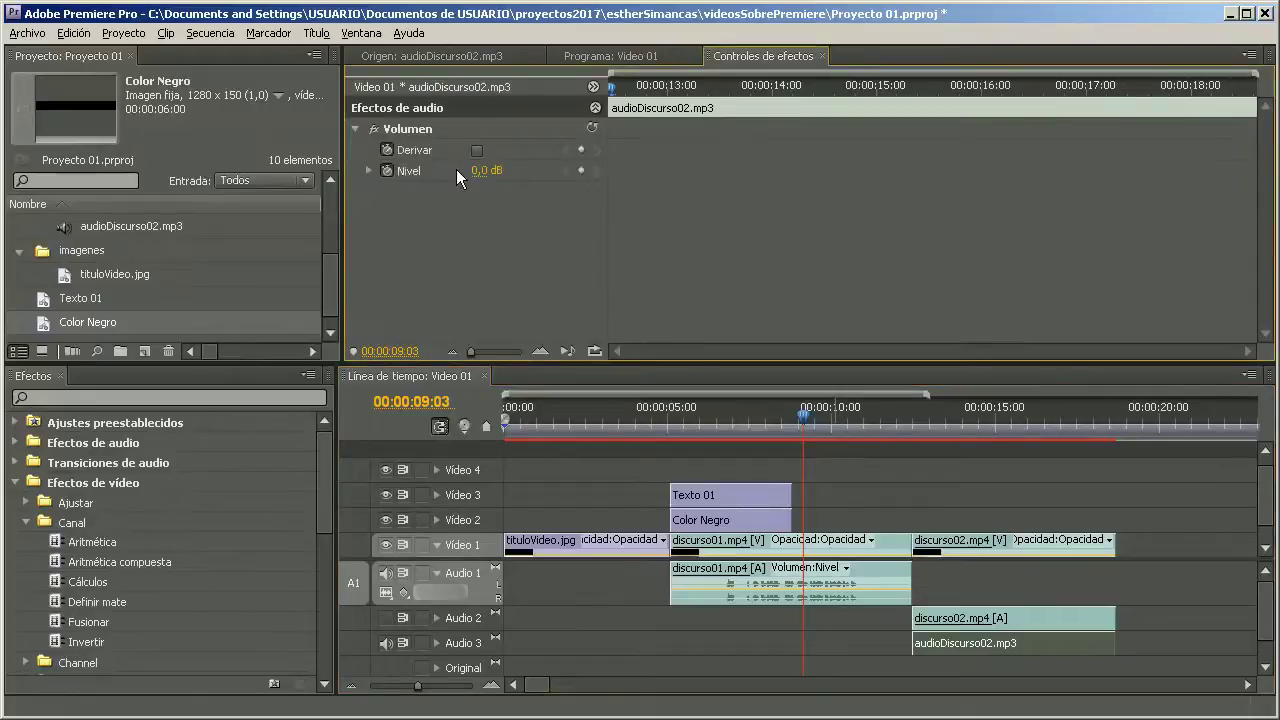
pyautogui.click(369, 170)
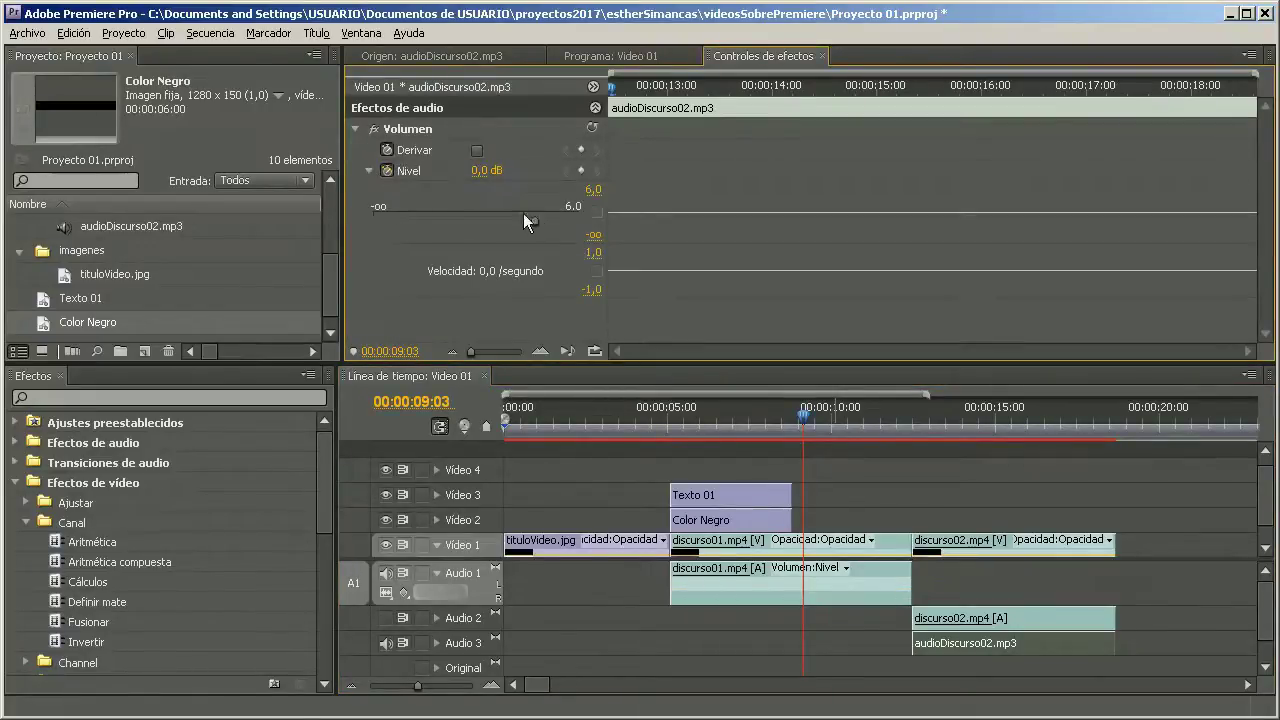
pyautogui.moveTo(533, 222)
pyautogui.mouseDown()
pyautogui.moveTo(368, 217)
pyautogui.moveTo(585, 216)
pyautogui.moveTo(535, 213)
pyautogui.mouseUp()
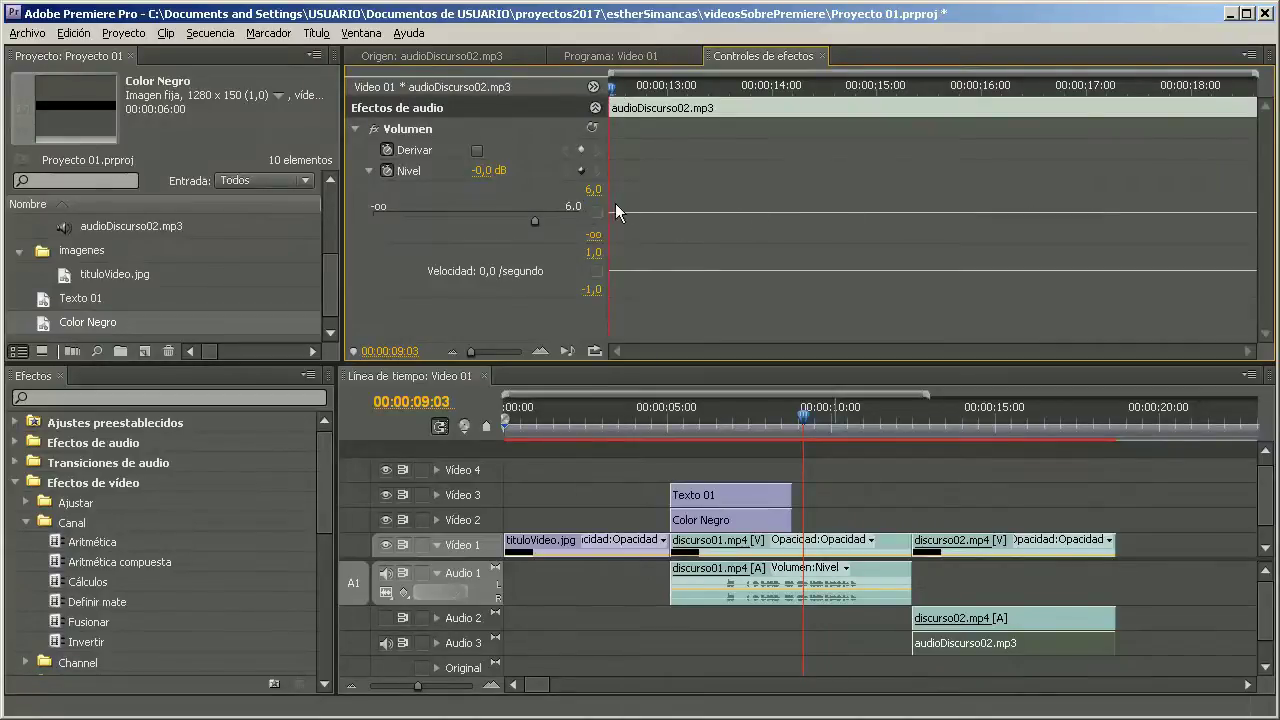
pyautogui.click(654, 86)
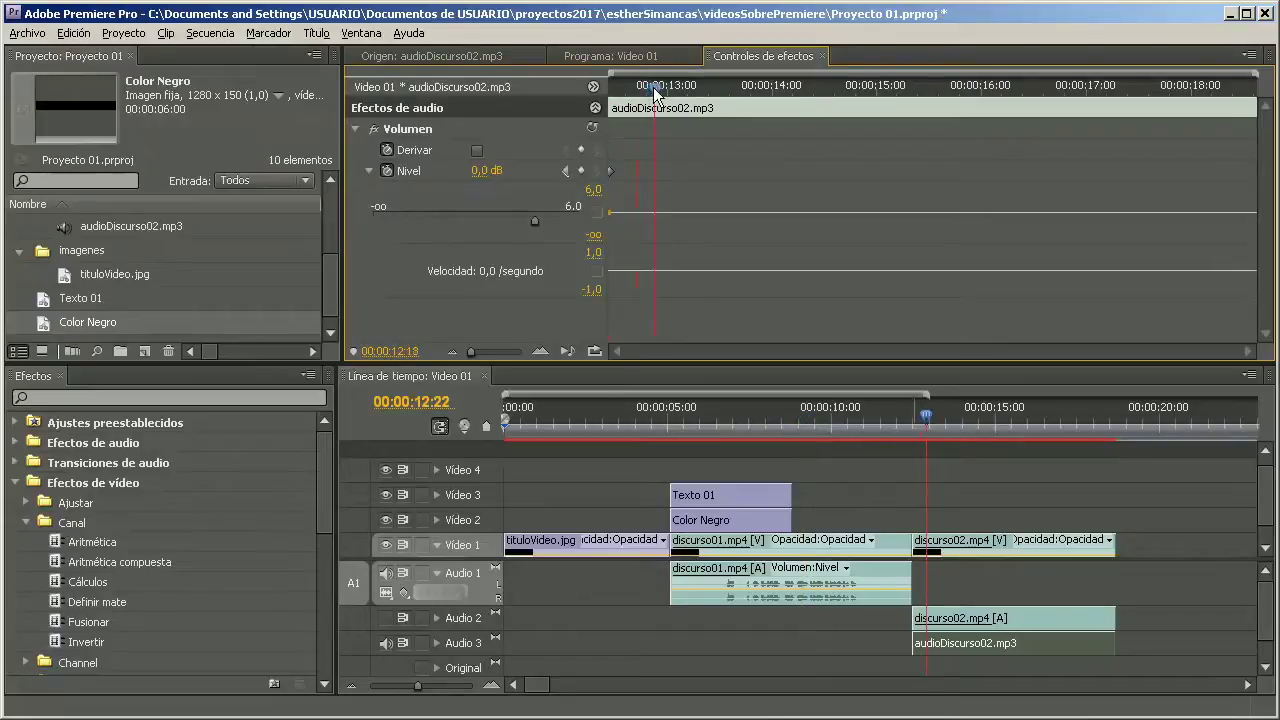
pyautogui.click(583, 172)
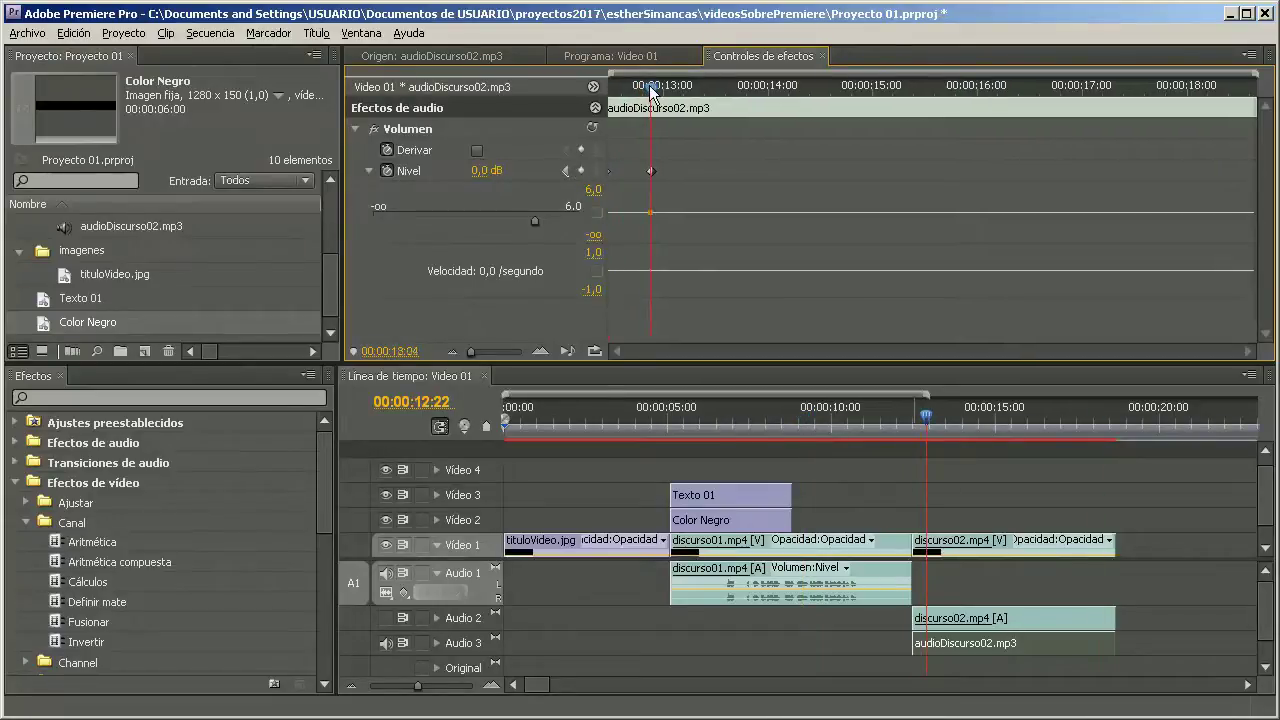
# - Lower the volume level of the audioDiscurso02.mp3 clip to -∞ at its start keyframe, 00:00:12:11, and collapse the volume settings
pyautogui.click(565, 171)
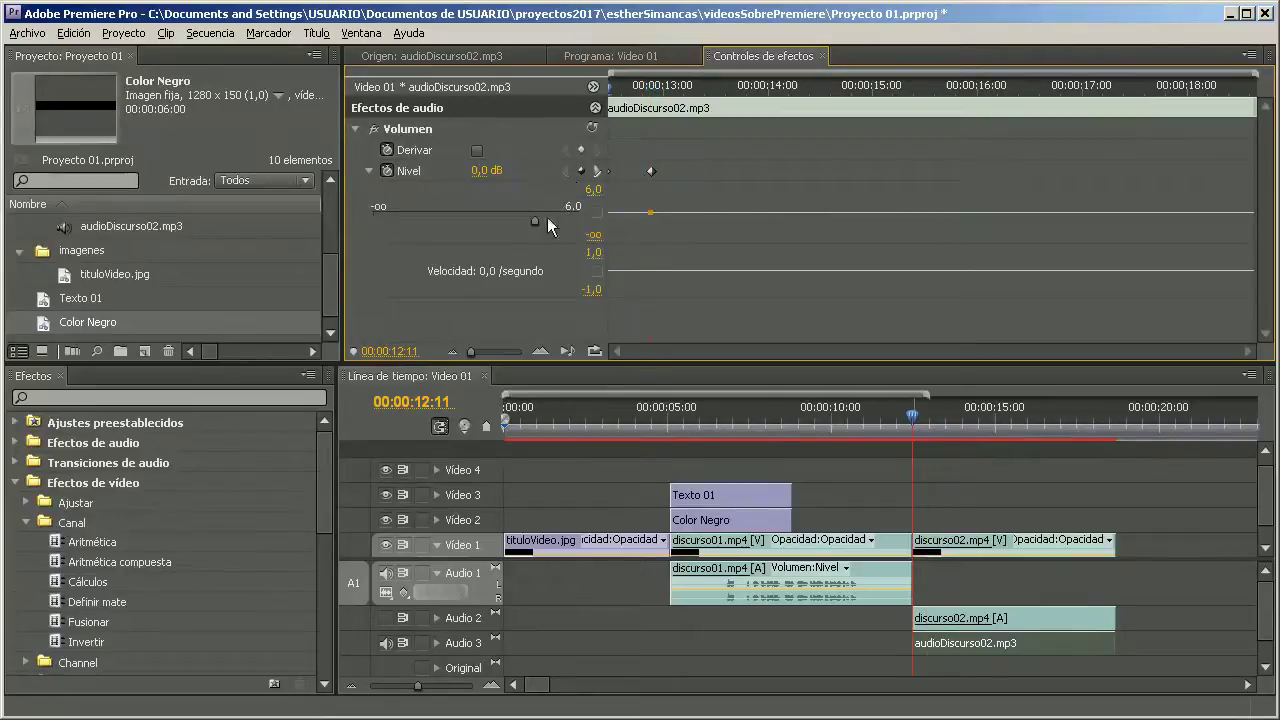
pyautogui.moveTo(533, 222); pyautogui.dragTo(367, 220)
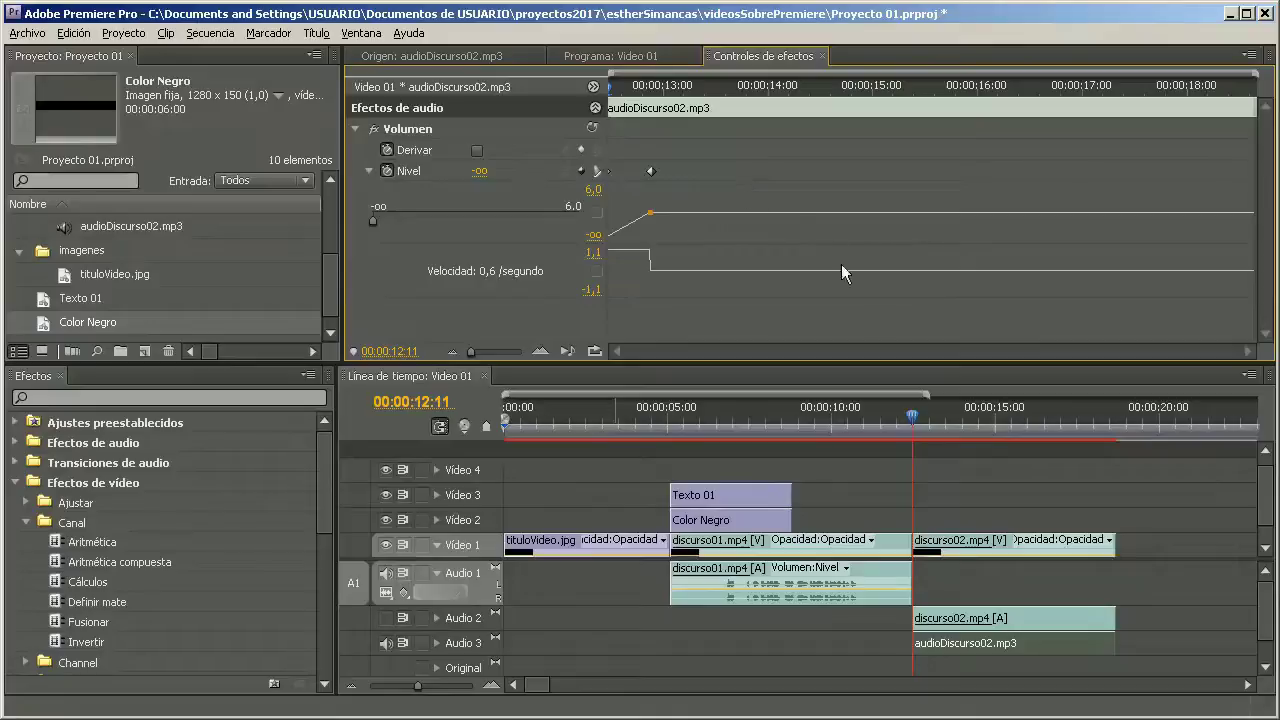
pyautogui.click(355, 129)
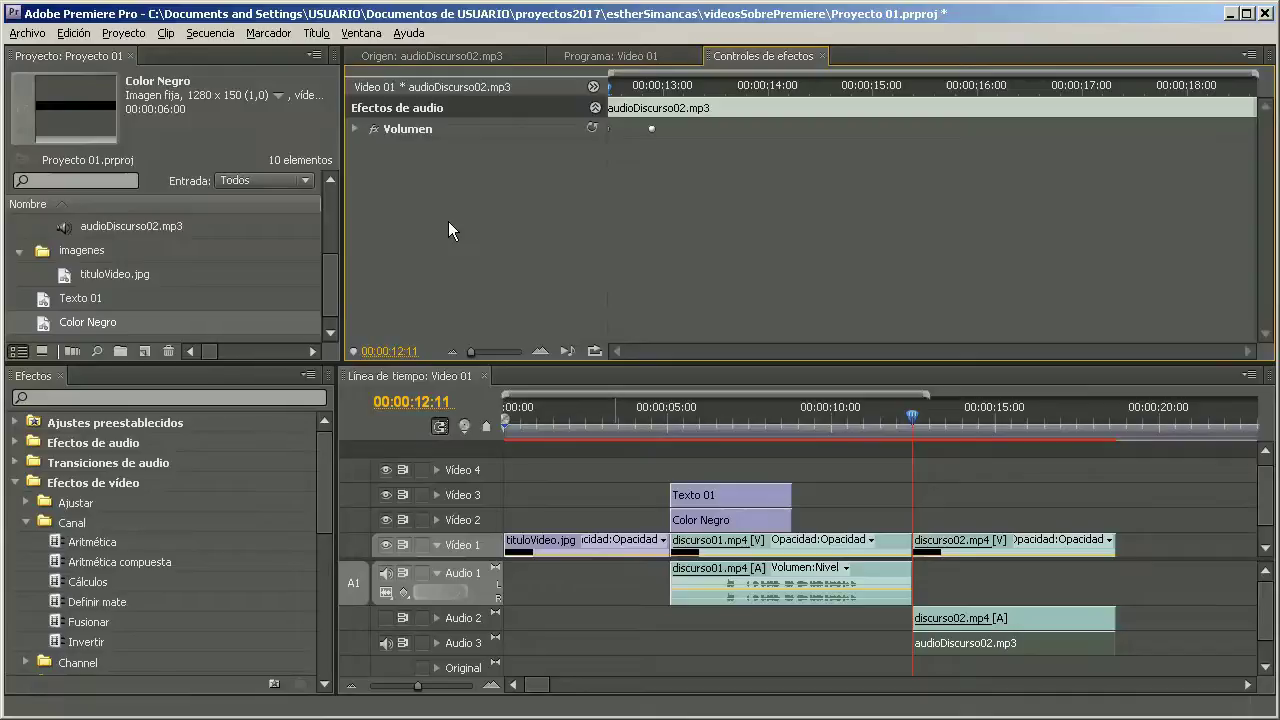
# - Apply the Desenfoque gaussiano video effect from the Desenfocar y enfocar group to the discurso01.mp4 clip
pyautogui.click(720, 546)
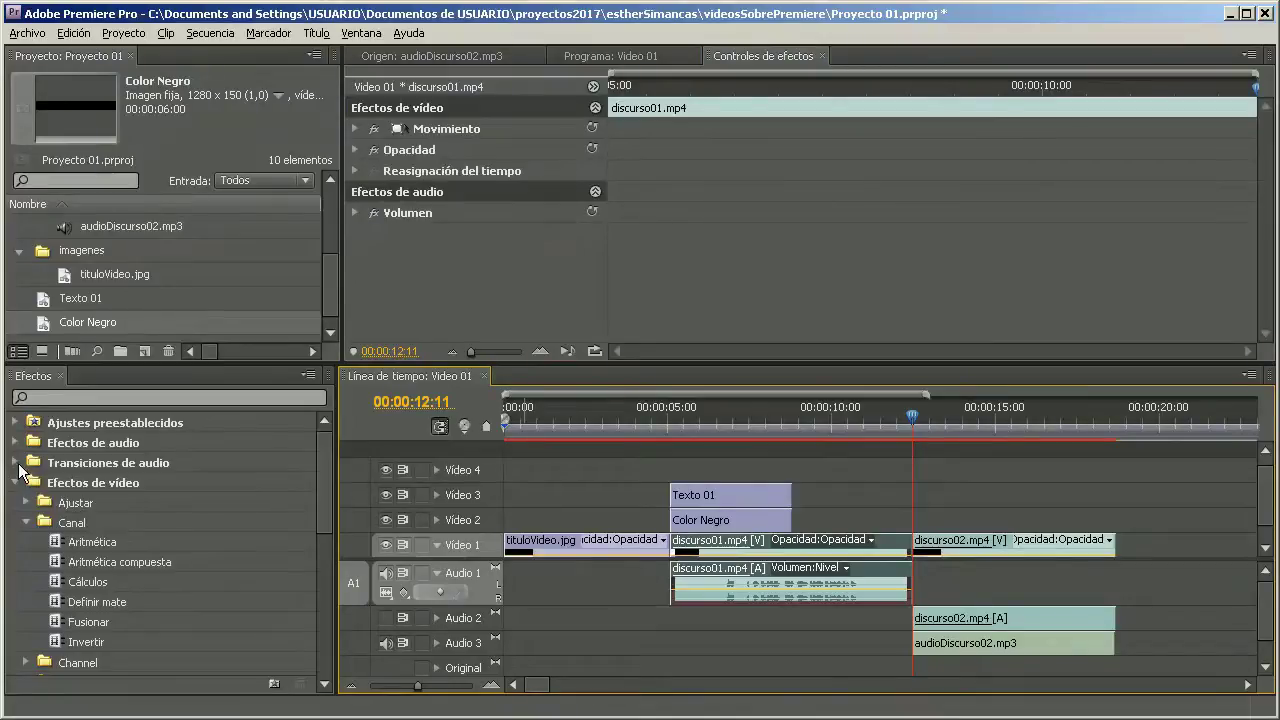
pyautogui.scroll(-5, 17, 488)
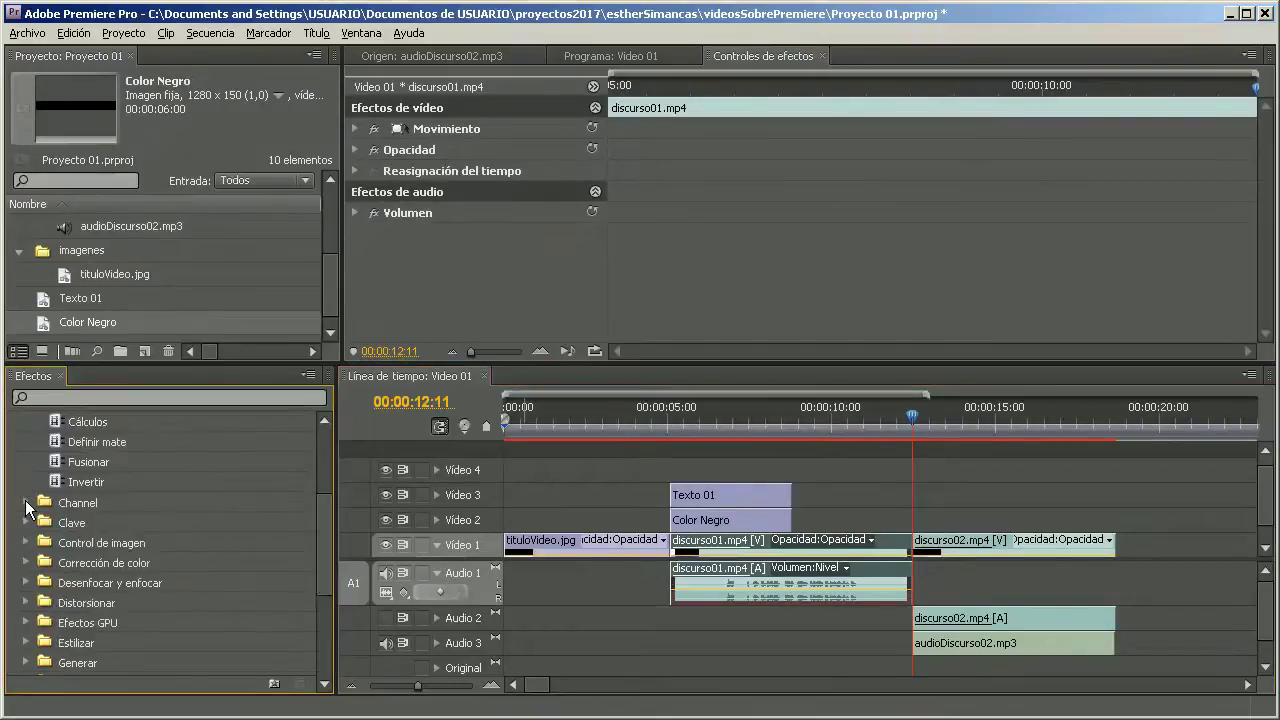
pyautogui.click(28, 562)
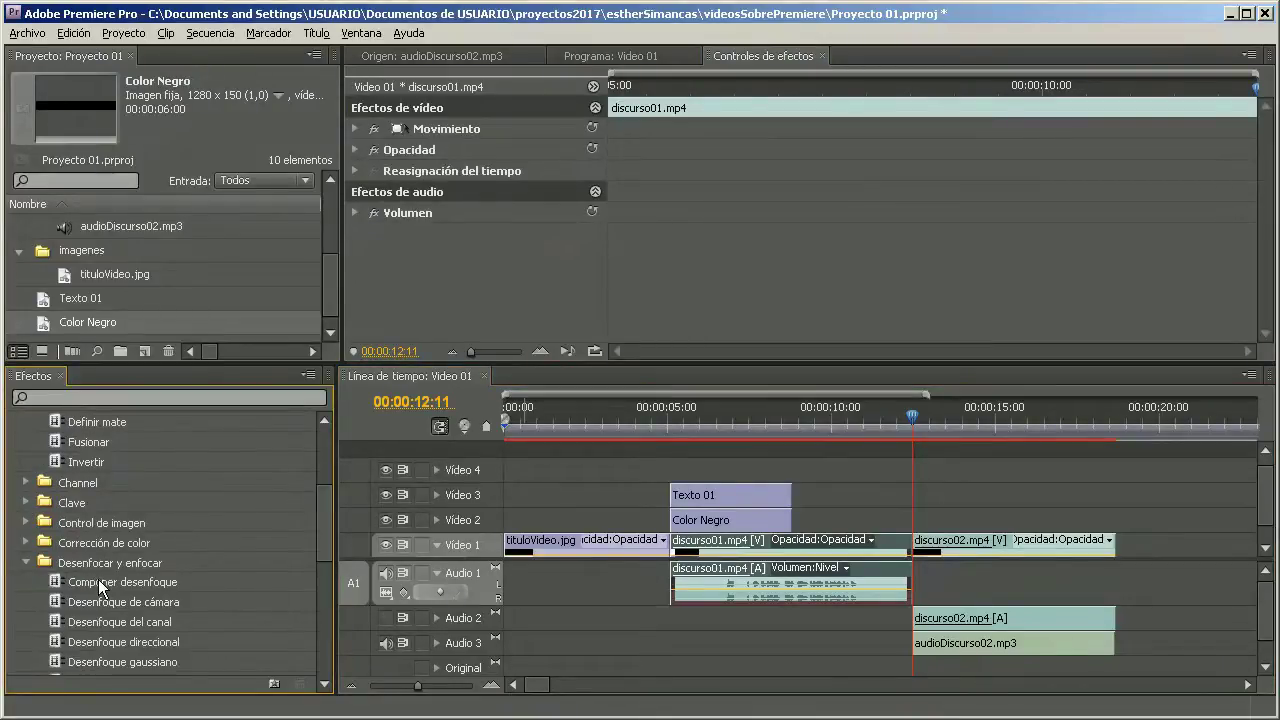
pyautogui.scroll(-2, 86, 628)
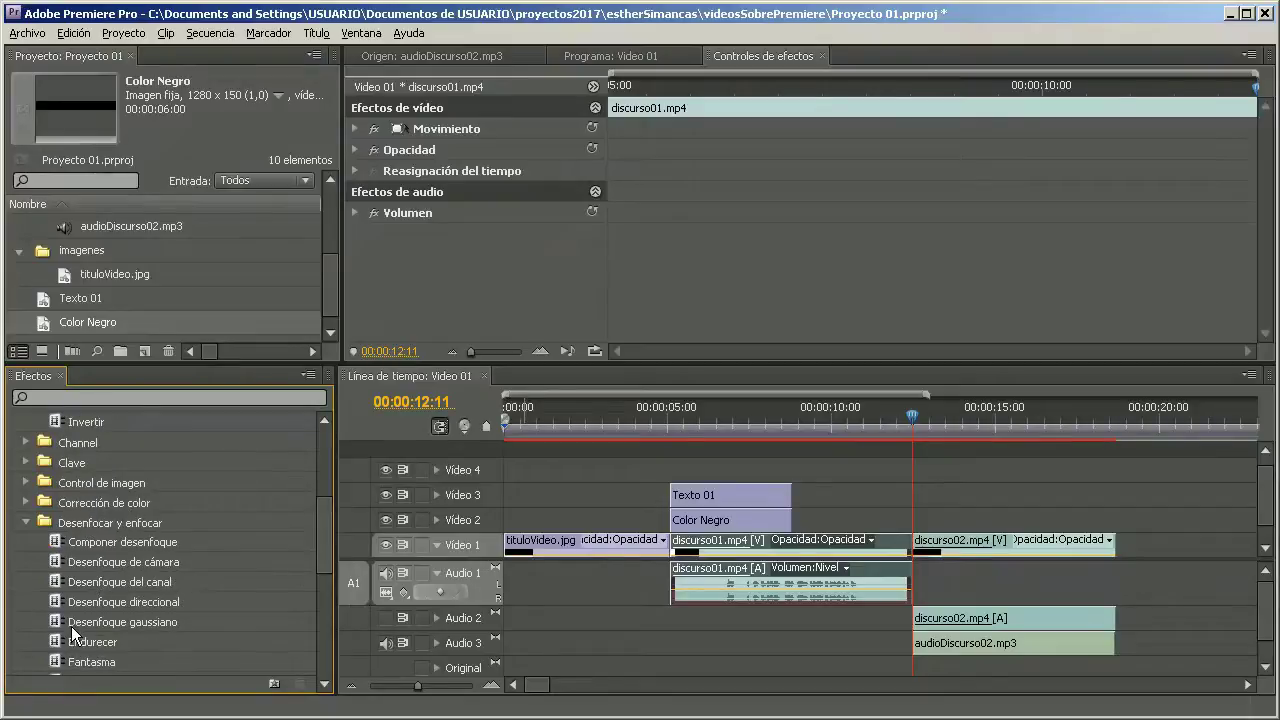
pyautogui.moveTo(71, 626); pyautogui.dragTo(691, 545)
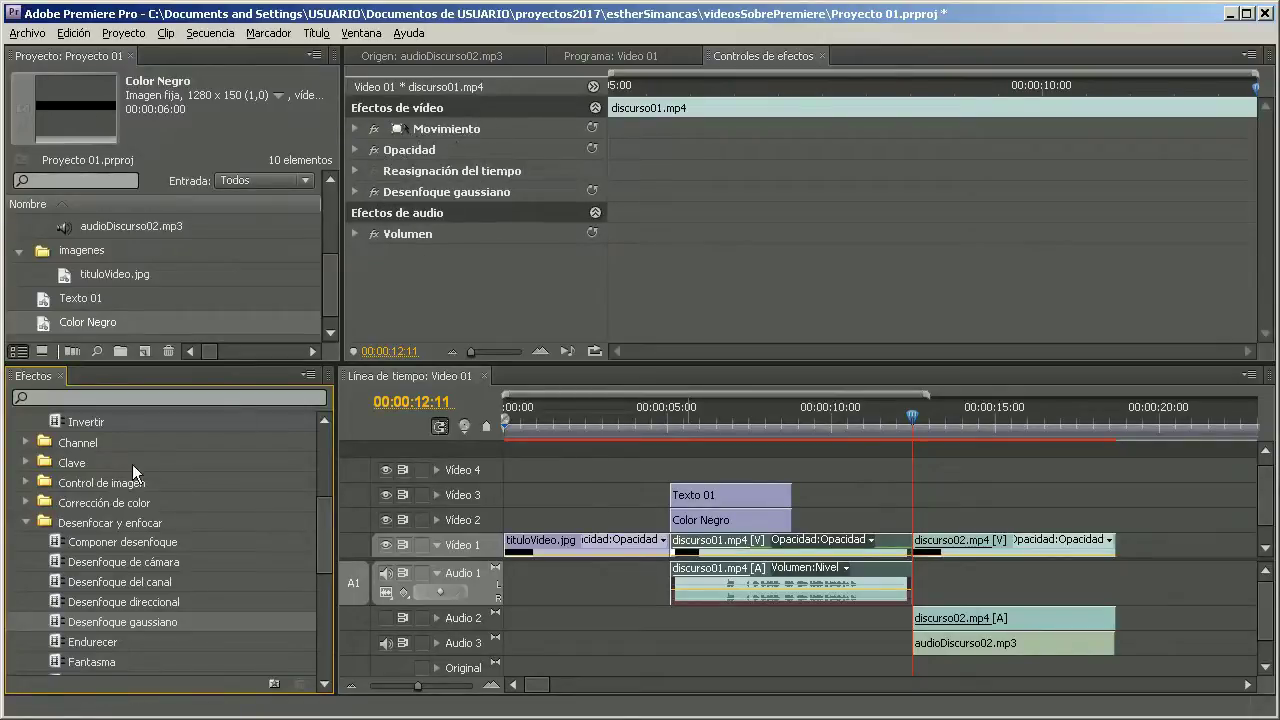
# - Examine the blur amount and dimensions settings of the Desenfoque gaussiano effect on discurso01.mp4
pyautogui.click(355, 191)
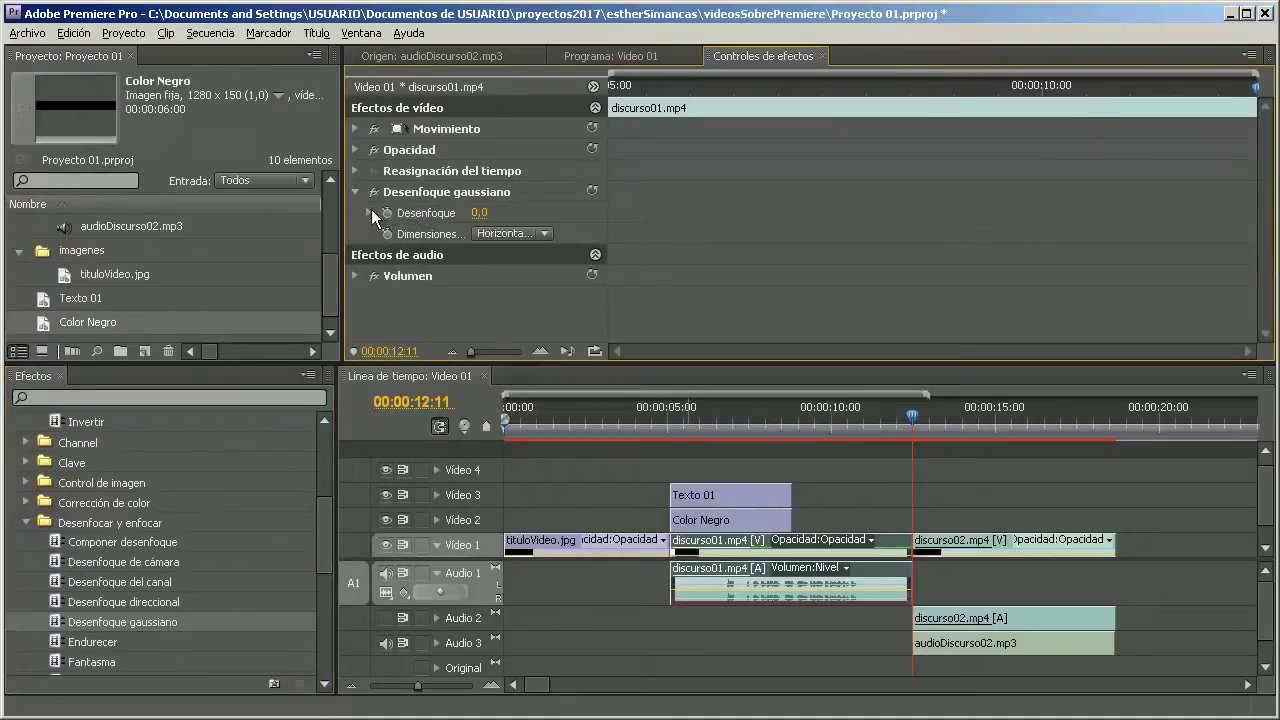
pyautogui.click(370, 213)
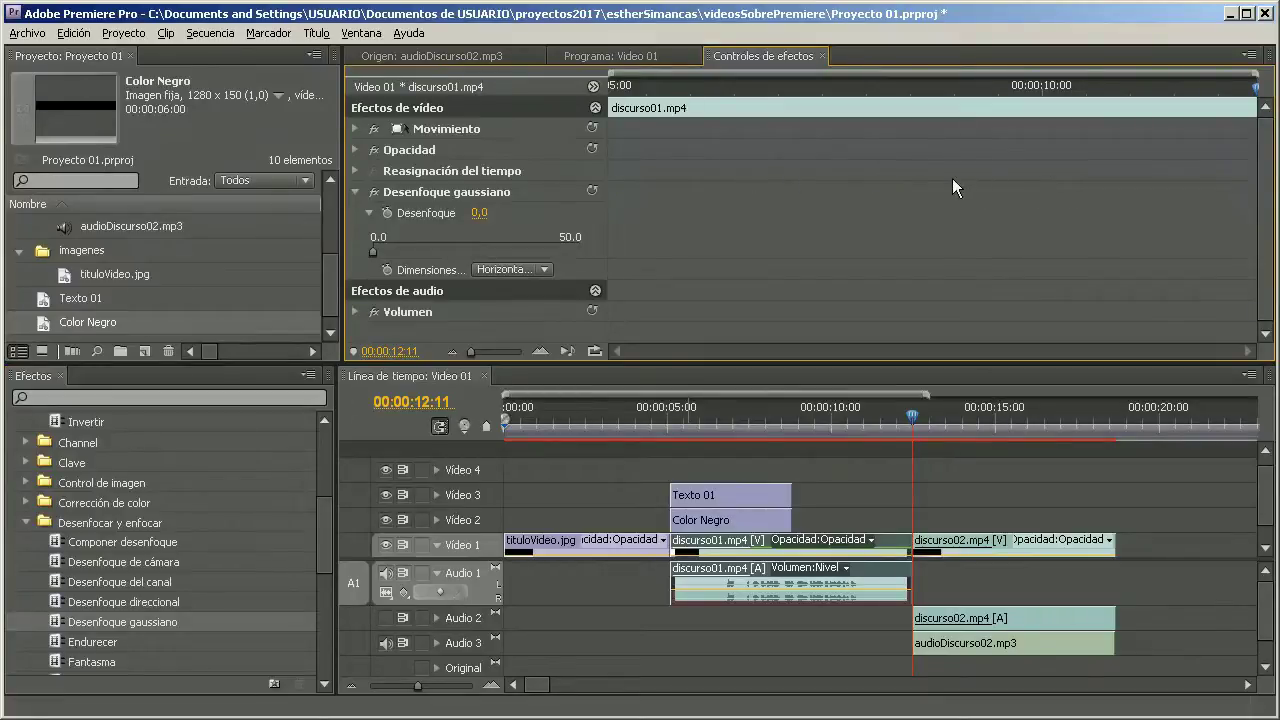
pyautogui.click(355, 191)
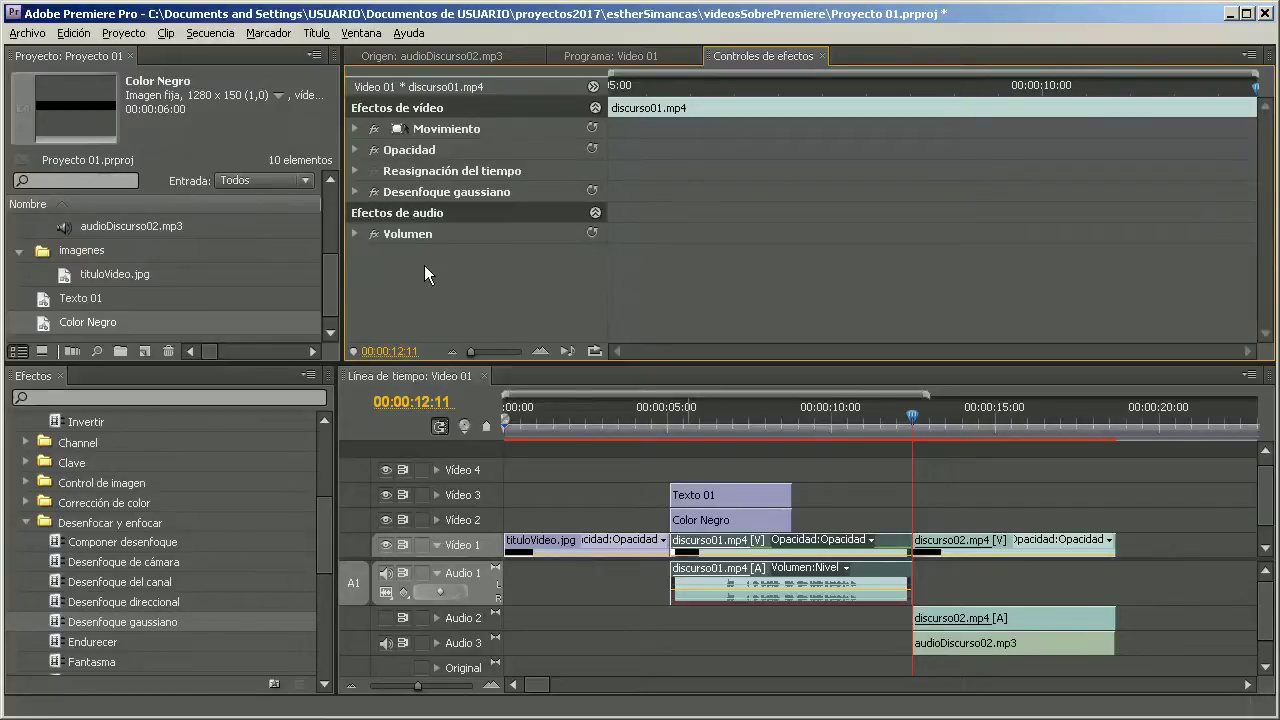
# - Toggle the Desenfoque gaussiano and Volumen effects of the discurso01.mp4 clip off and back on
pyautogui.click(373, 191)
pyautogui.click(373, 233)
pyautogui.click(373, 191)
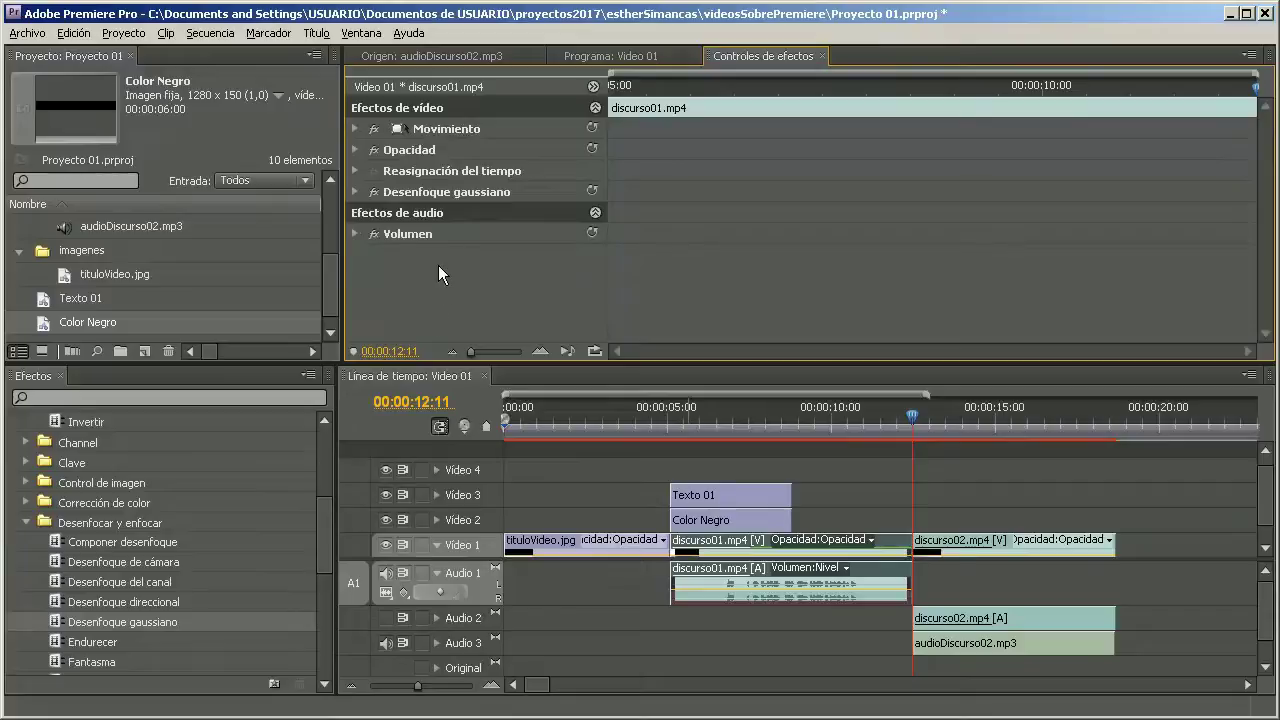